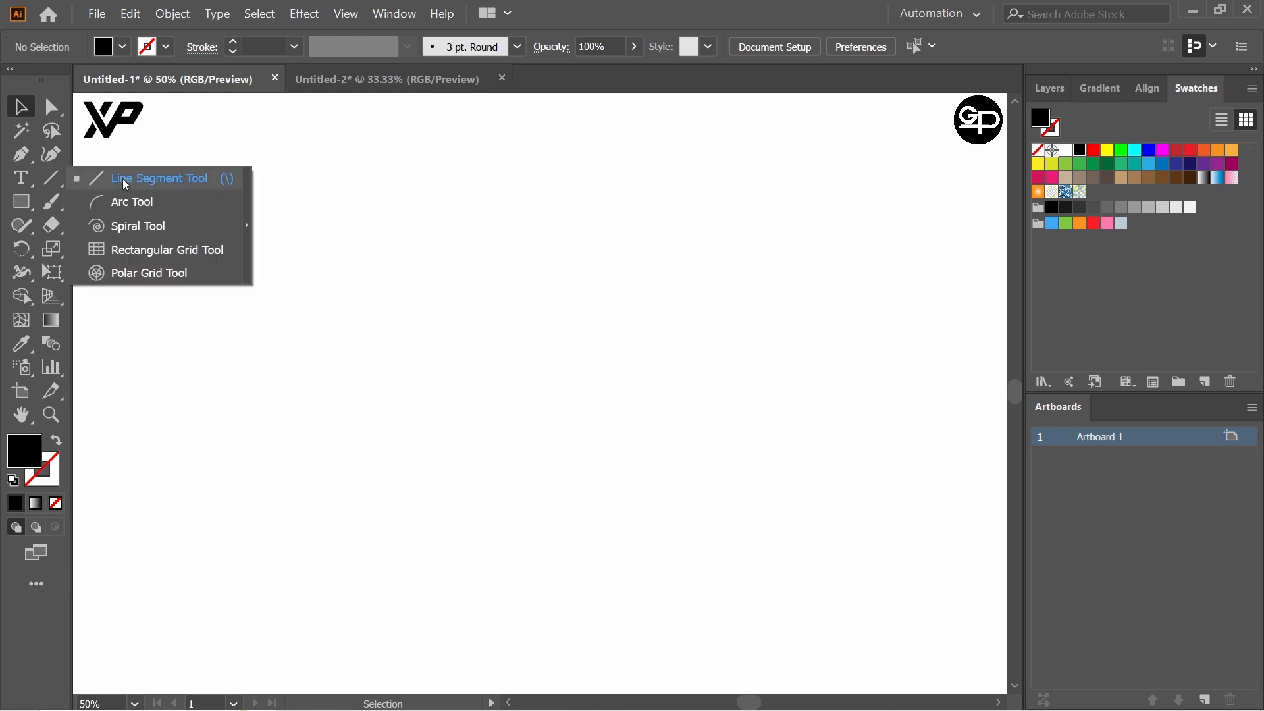
- Draw a long horizontal line across the upper part of the artboard and give it a black stroke
left_click_drag(284, 253, 845, 262)
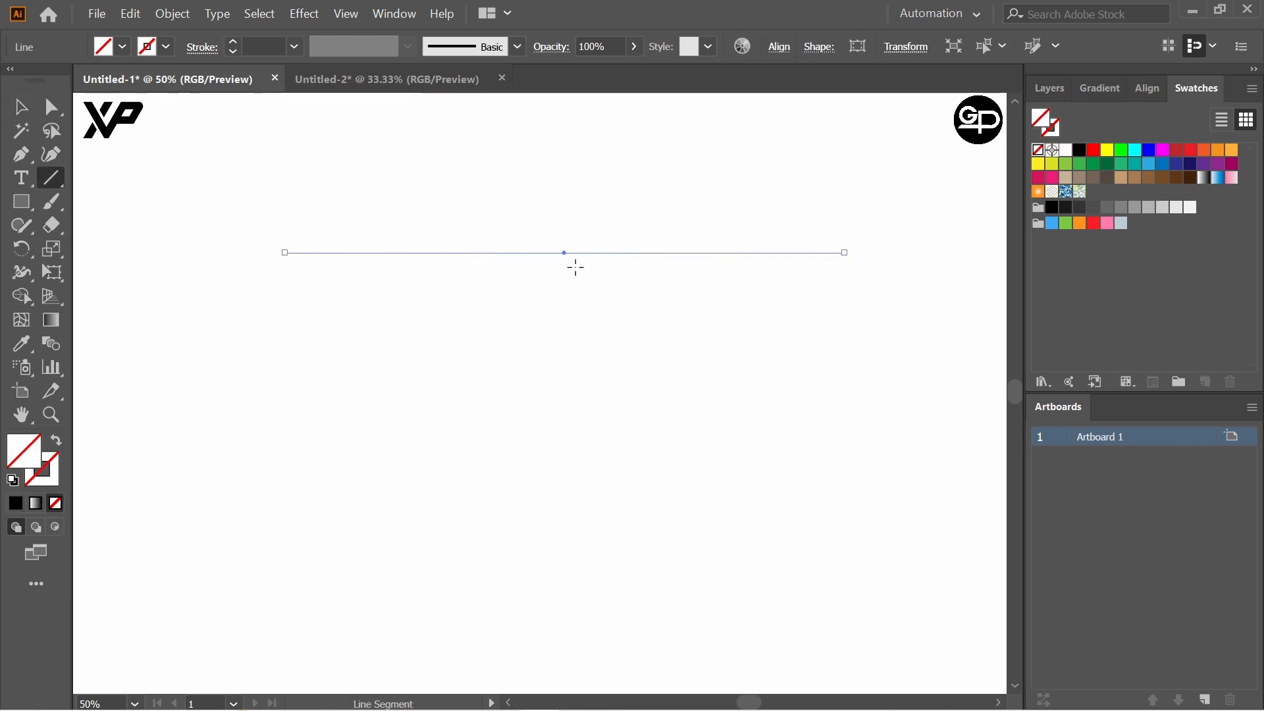
left_click_drag(565, 256, 558, 256)
left_click(160, 52)
left_click(52, 88)
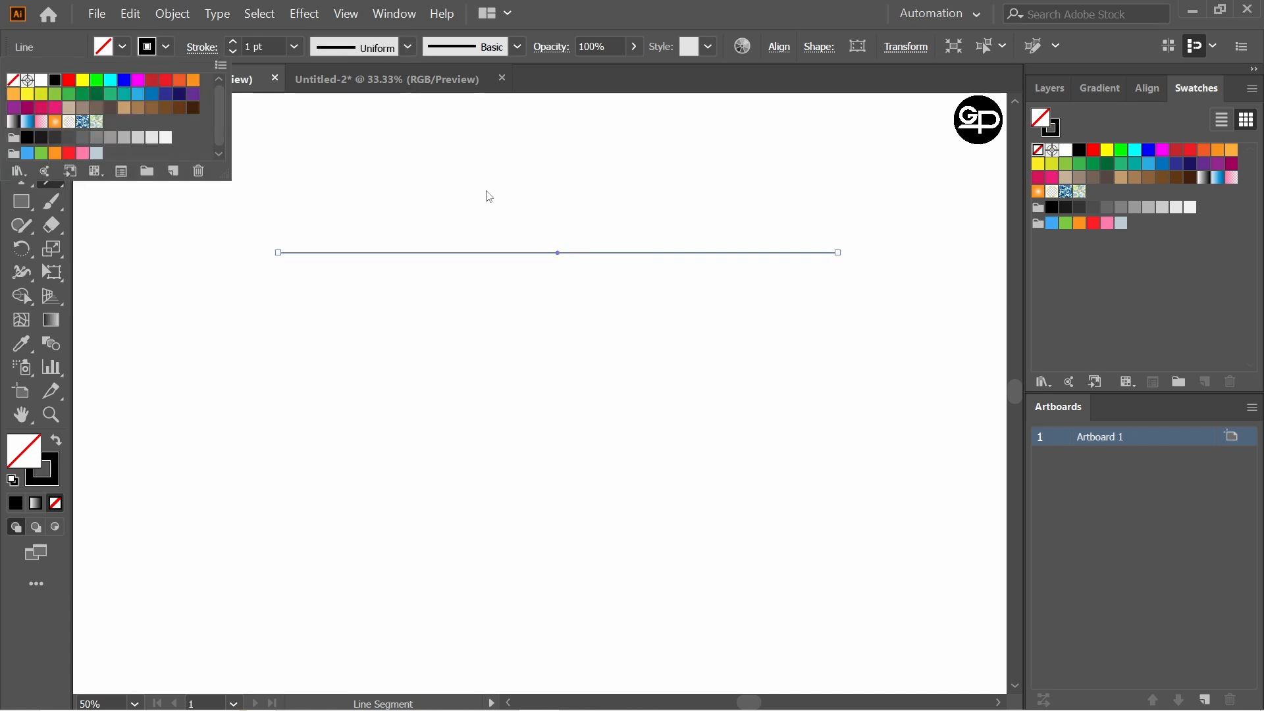
- Duplicate the line a short distance below itself and repeat the copy to make six evenly spaced horizontal lines
left_click_drag(554, 252, 556, 283)
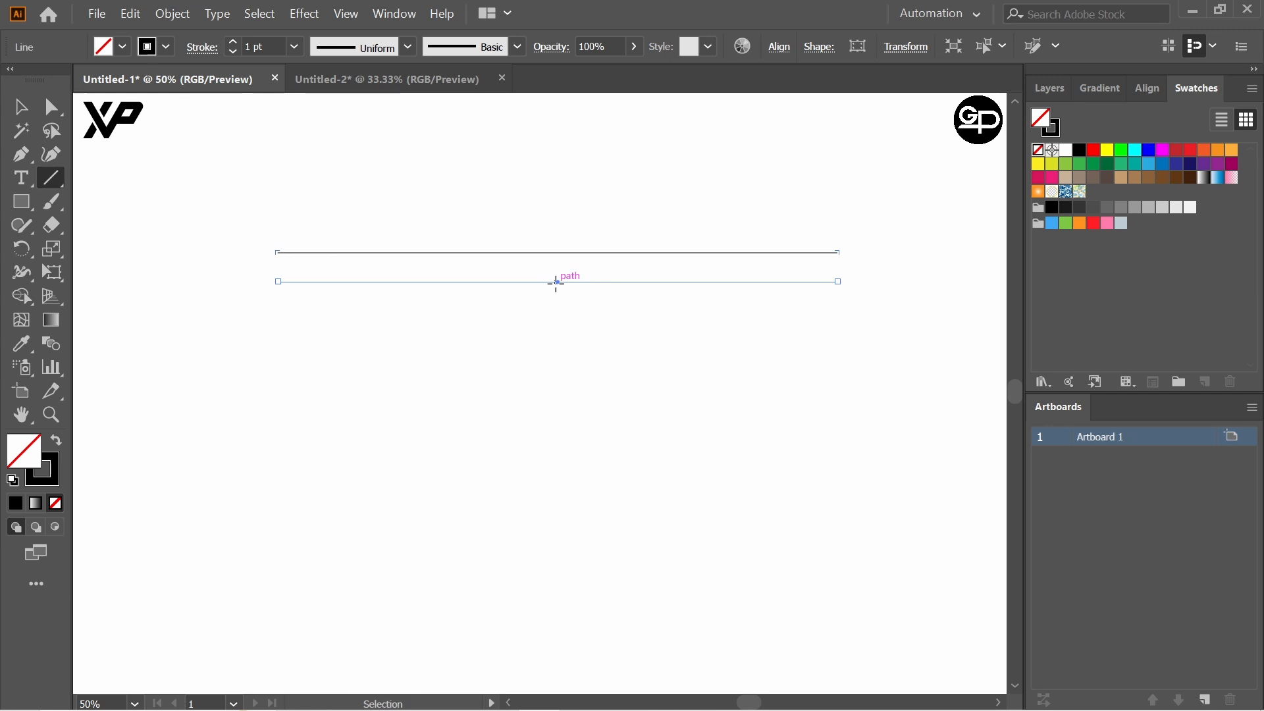
key("ctrl+d")
key("ctrl+d")
key("ctrl+d")
key("ctrl+d")
- Group the six horizontal lines and move the group slightly down
left_click(21, 107)
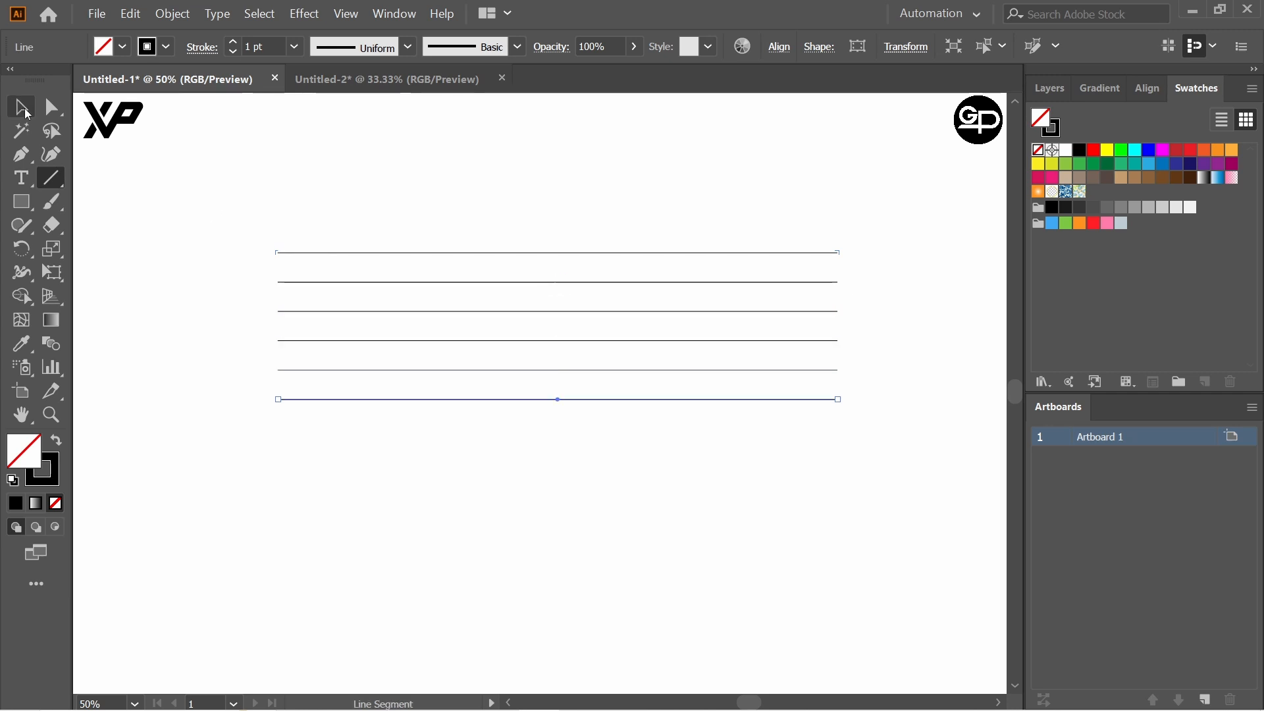
left_click(369, 210)
left_click_drag(393, 211, 613, 449)
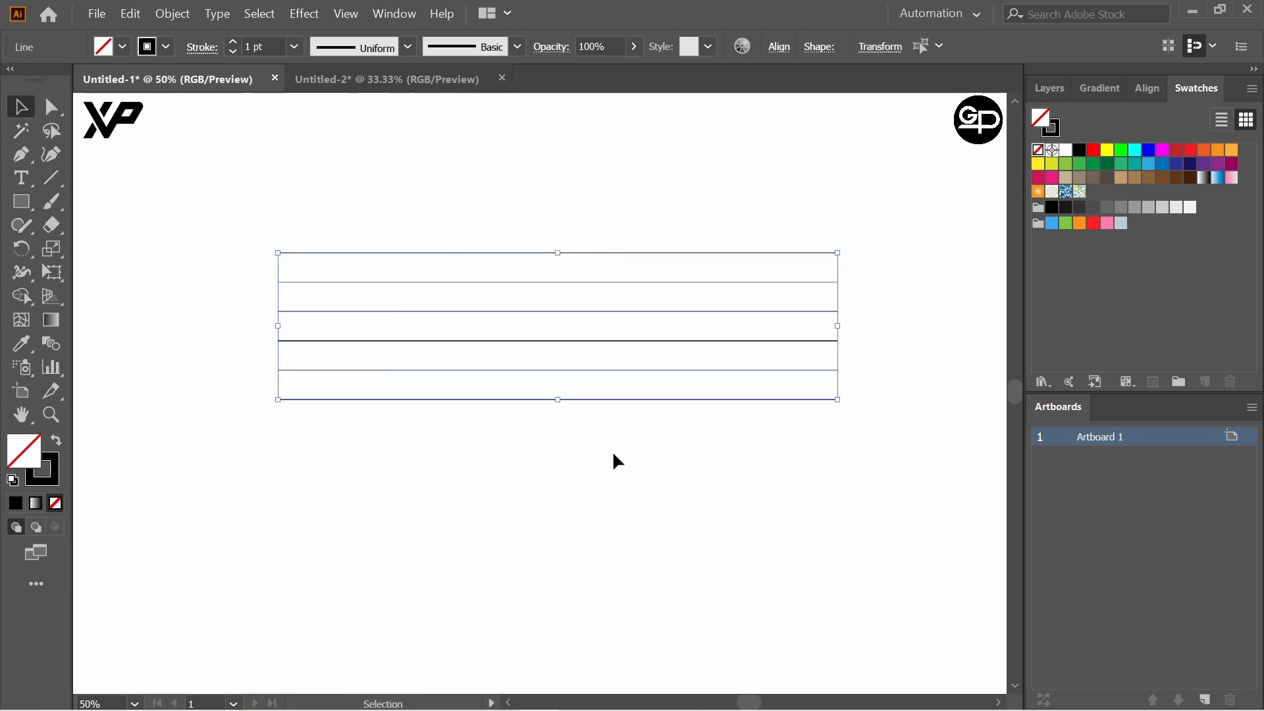
key("ctrl+g")
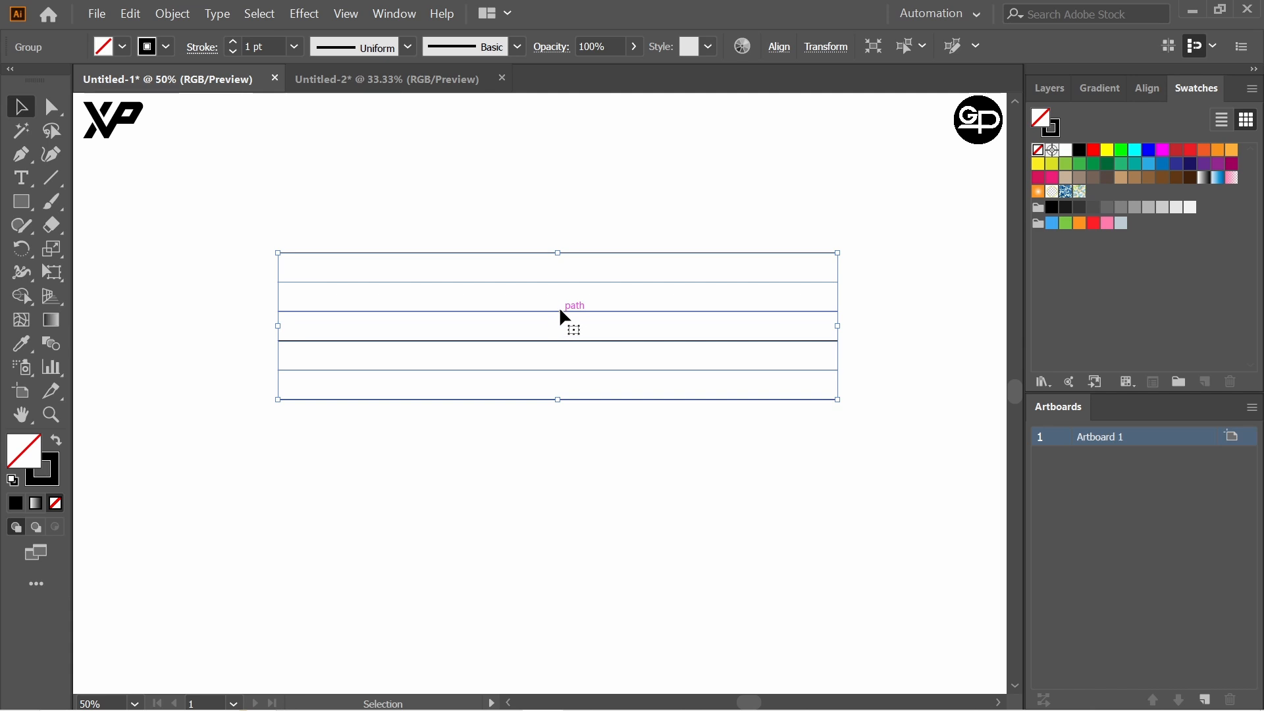
left_click_drag(560, 310, 560, 321)
- Create a copy of the horizontal line group rotated by 60°
right_click(562, 321)
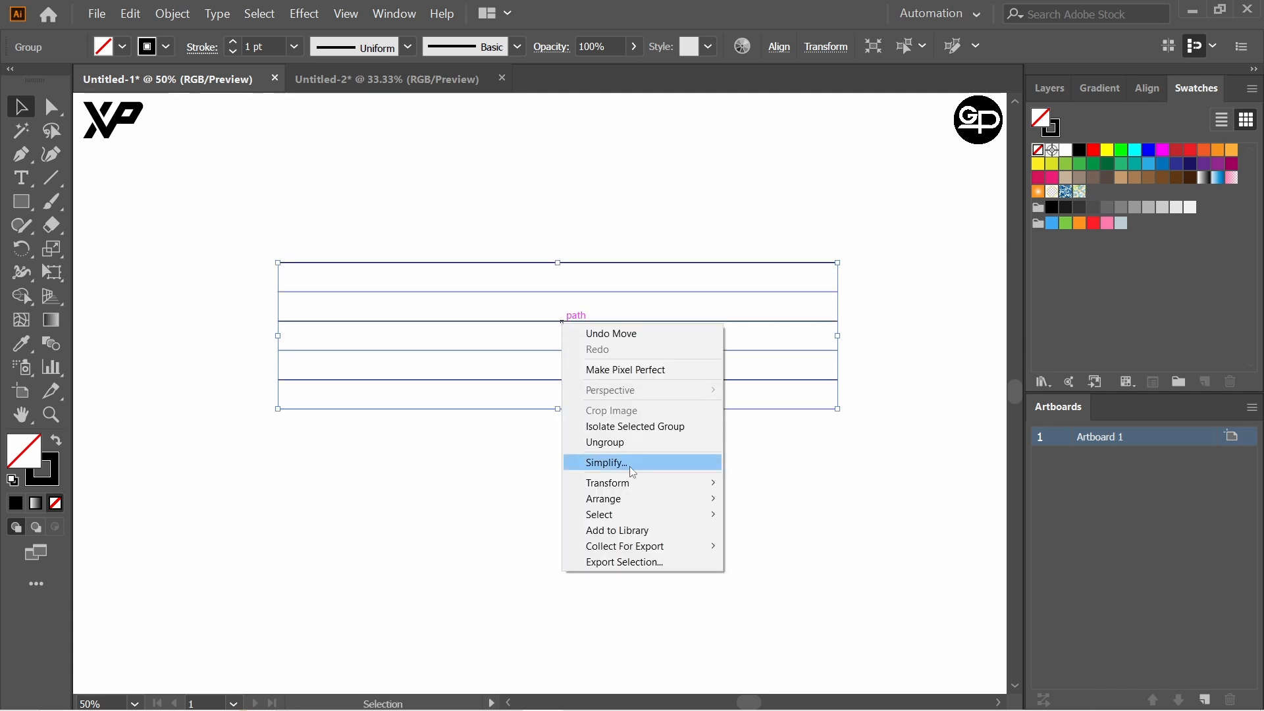
mouse_move(631, 483)
left_click(761, 516)
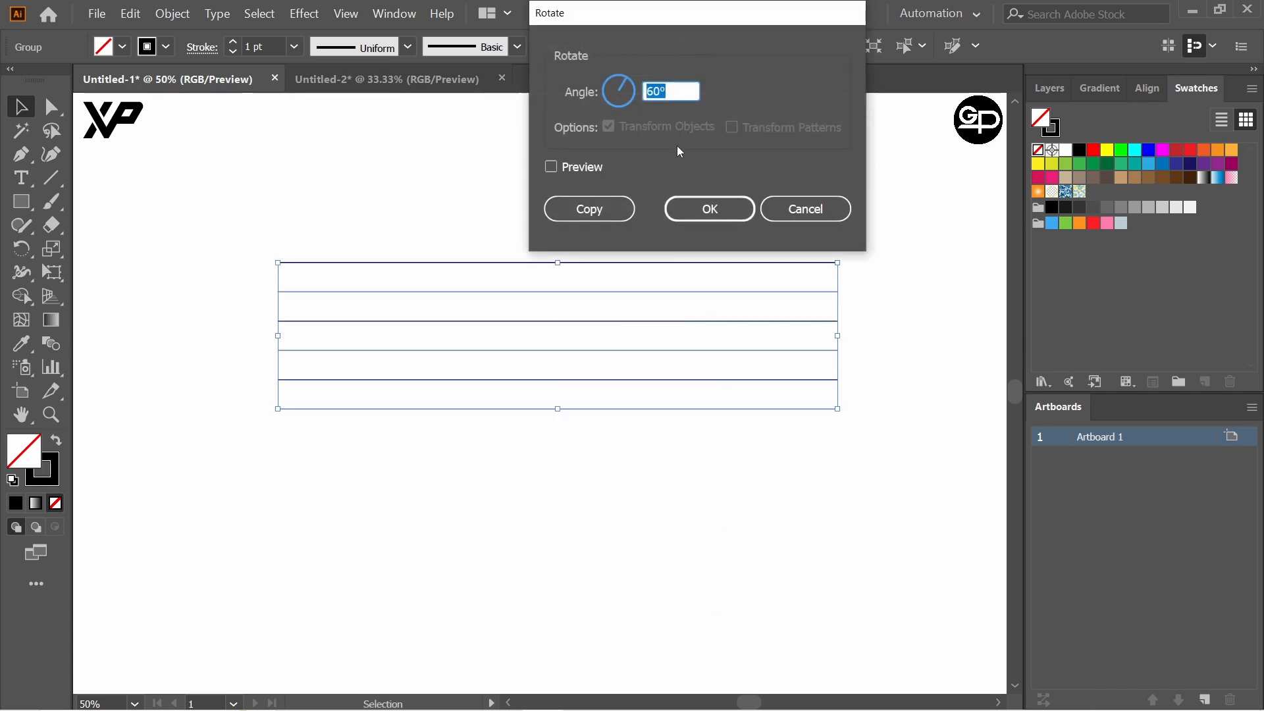
left_click(591, 210)
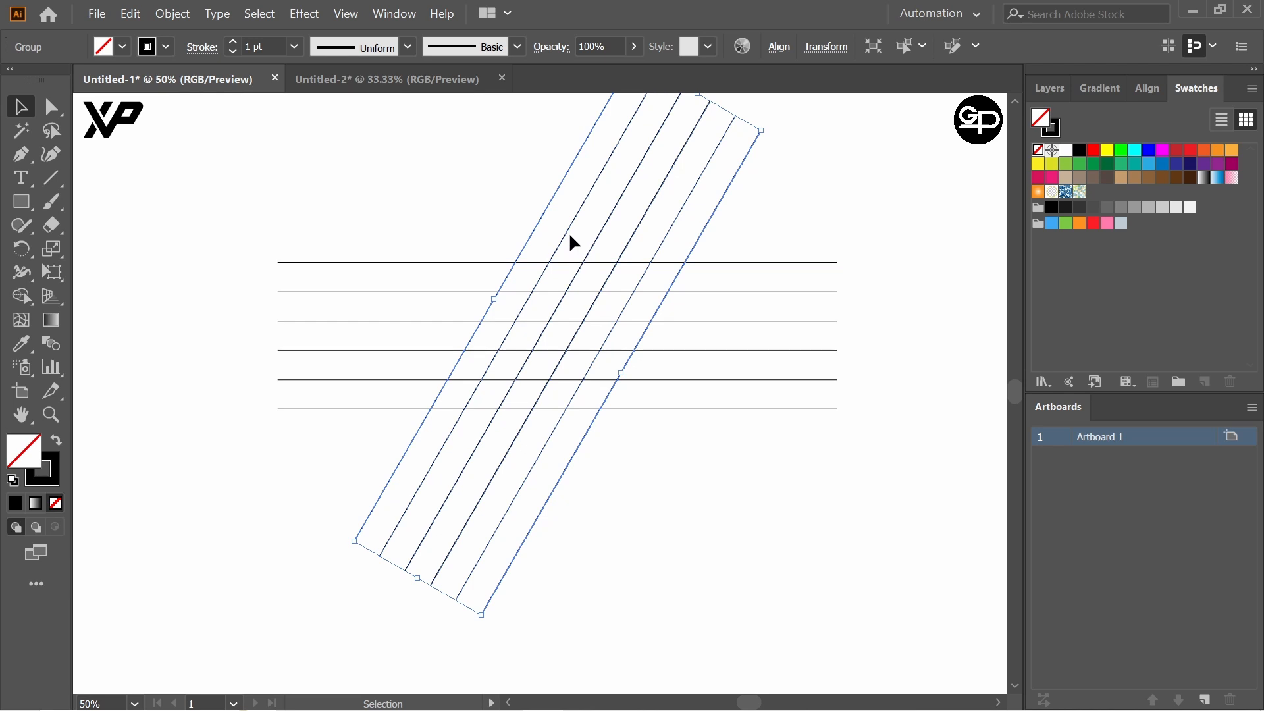
- Create a reflected copy of the rotated group so the two diagonal groups cross symmetrically over the horizontal lines
right_click(567, 232)
mouse_move(632, 391)
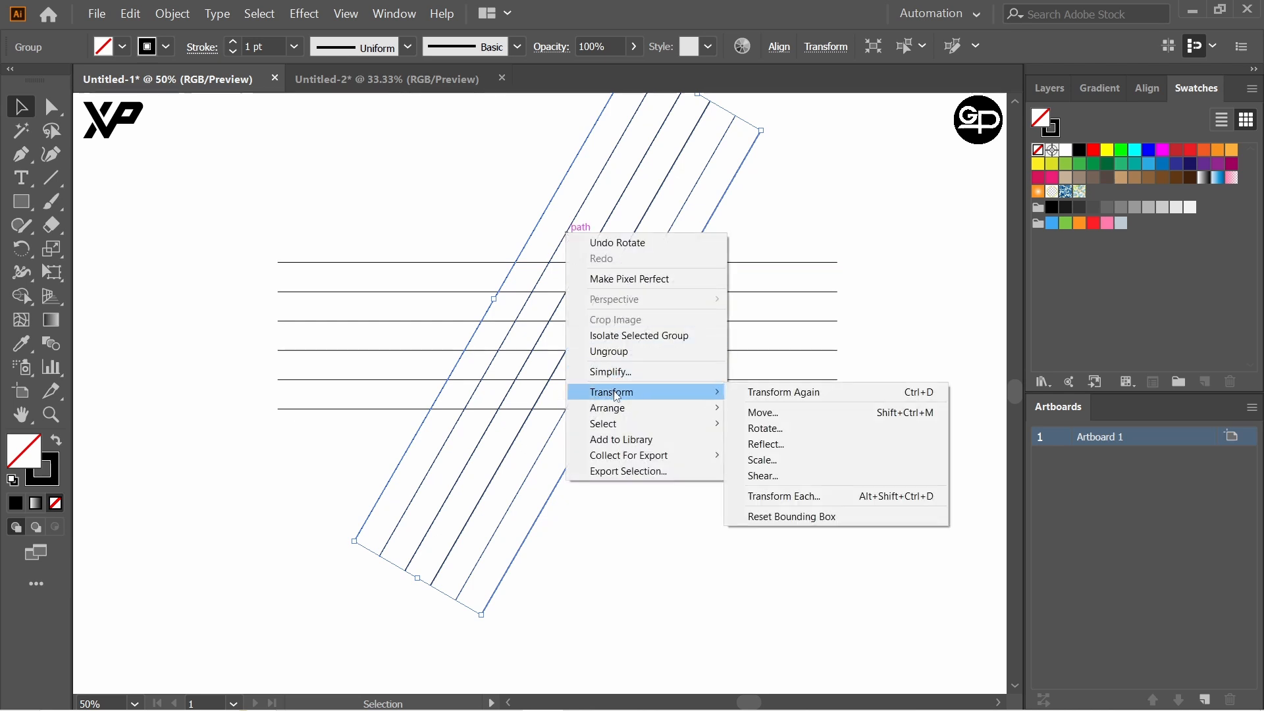
left_click(798, 445)
left_click(731, 314)
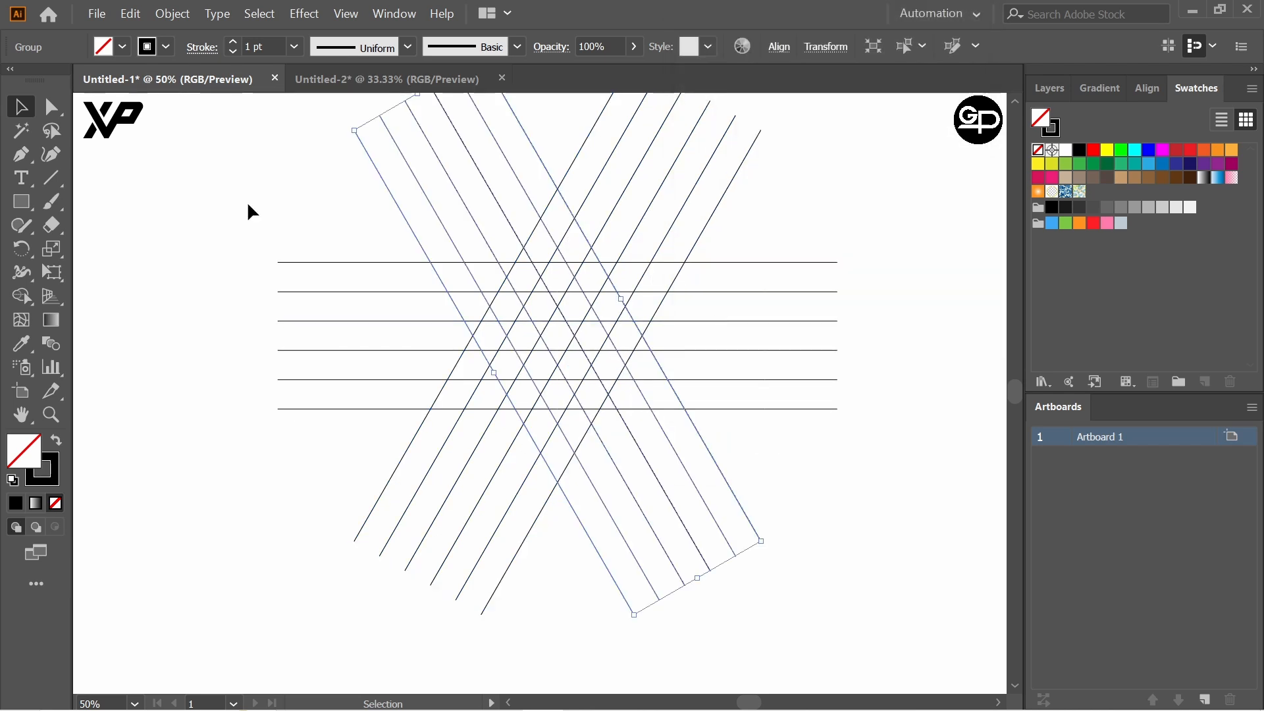
- Select all three line groups and move them slightly down together
left_click_drag(306, 194, 756, 496)
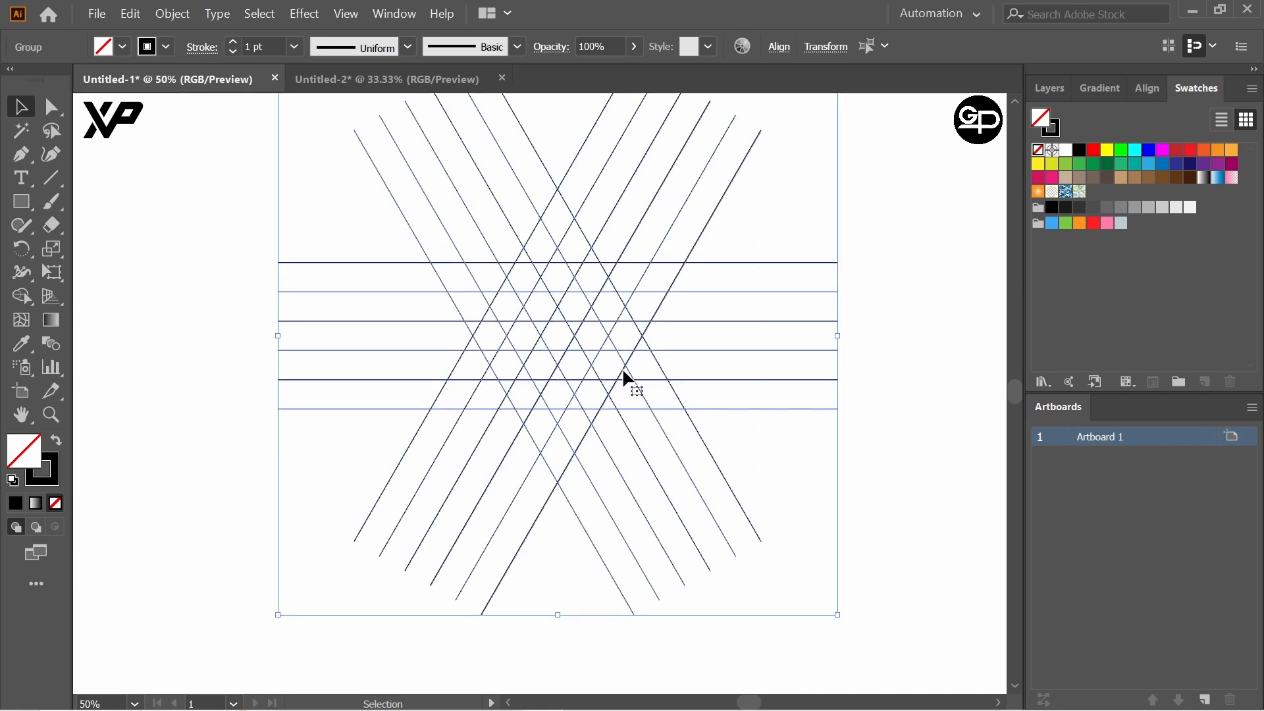
left_click(568, 360)
left_click_drag(346, 217, 655, 481)
left_click(657, 481)
left_click_drag(377, 231, 747, 530)
left_click_drag(559, 309, 564, 346)
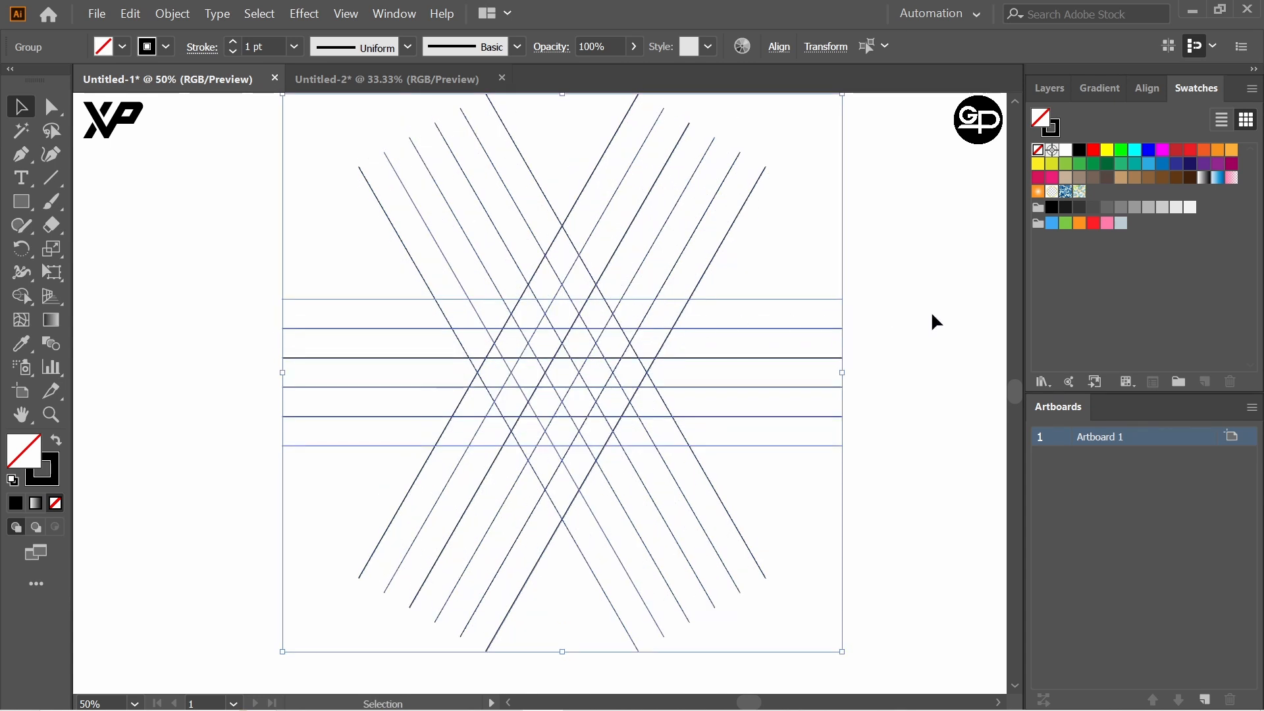
left_click_drag(27, 297, 99, 290)
key("v")
left_click(365, 208)
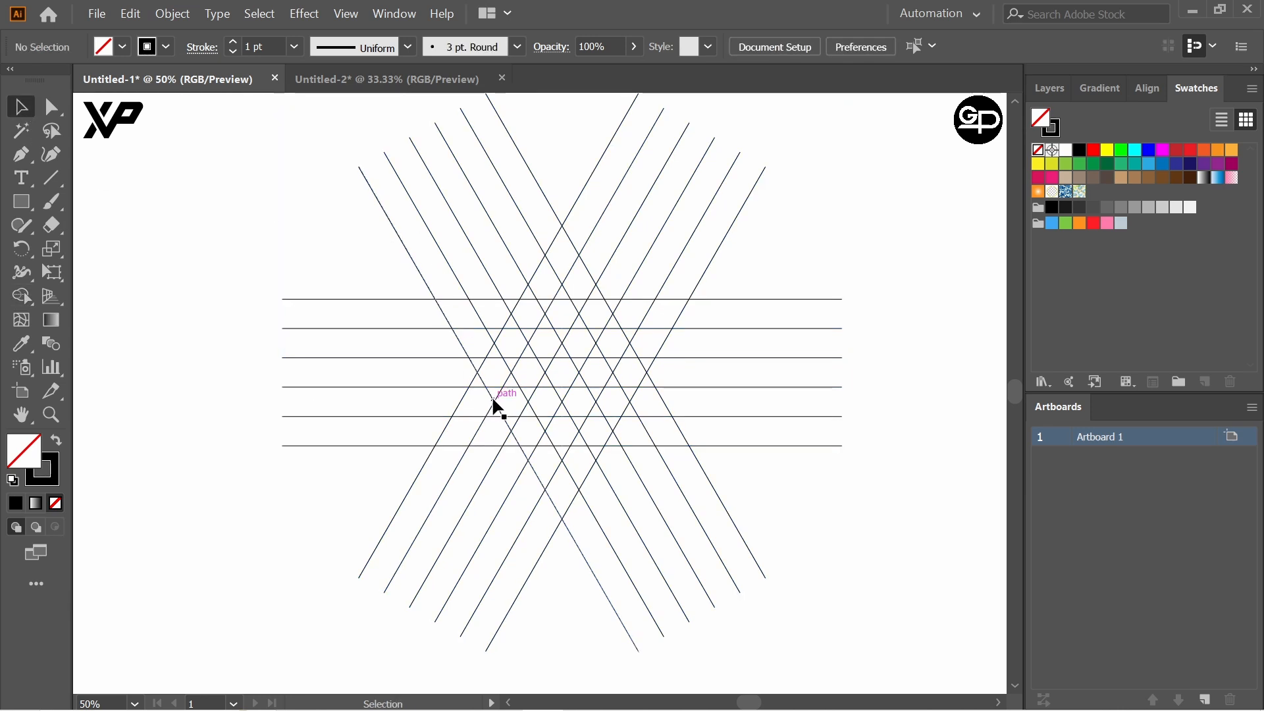
- Ungroup the diagonal lines that run from upper left to lower right
left_click(500, 413)
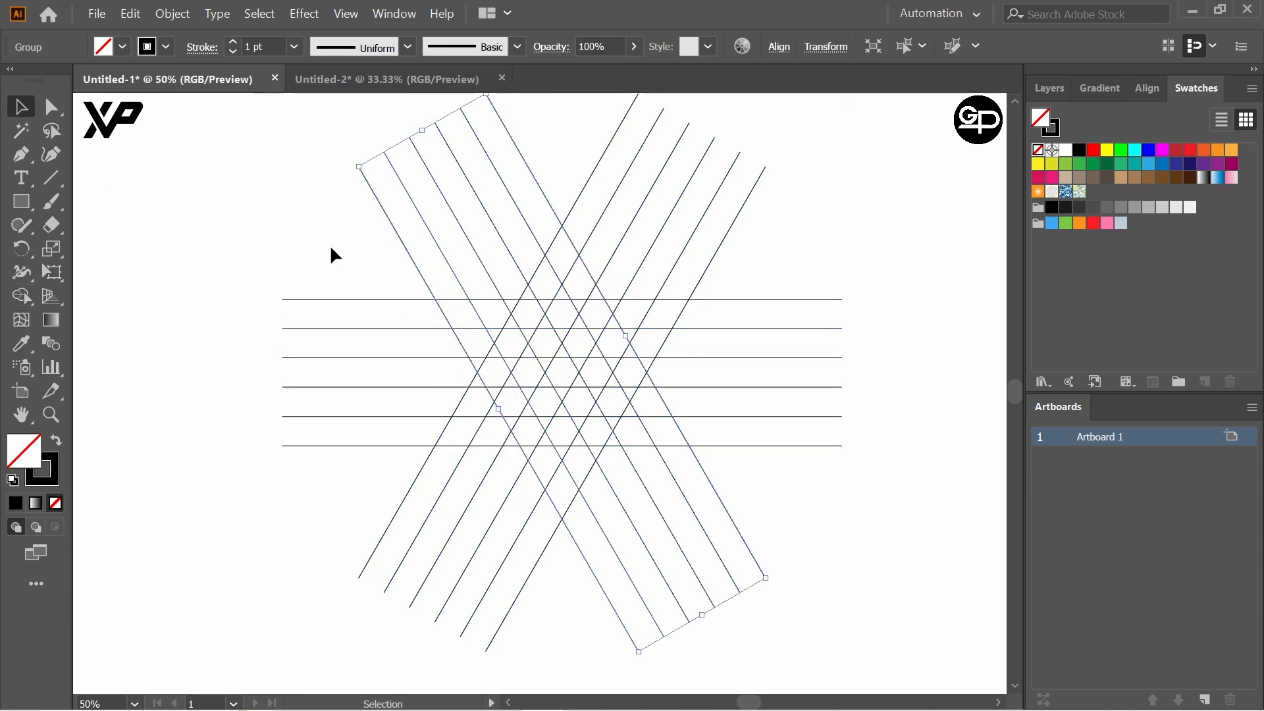
key("ctrl+shift+g")
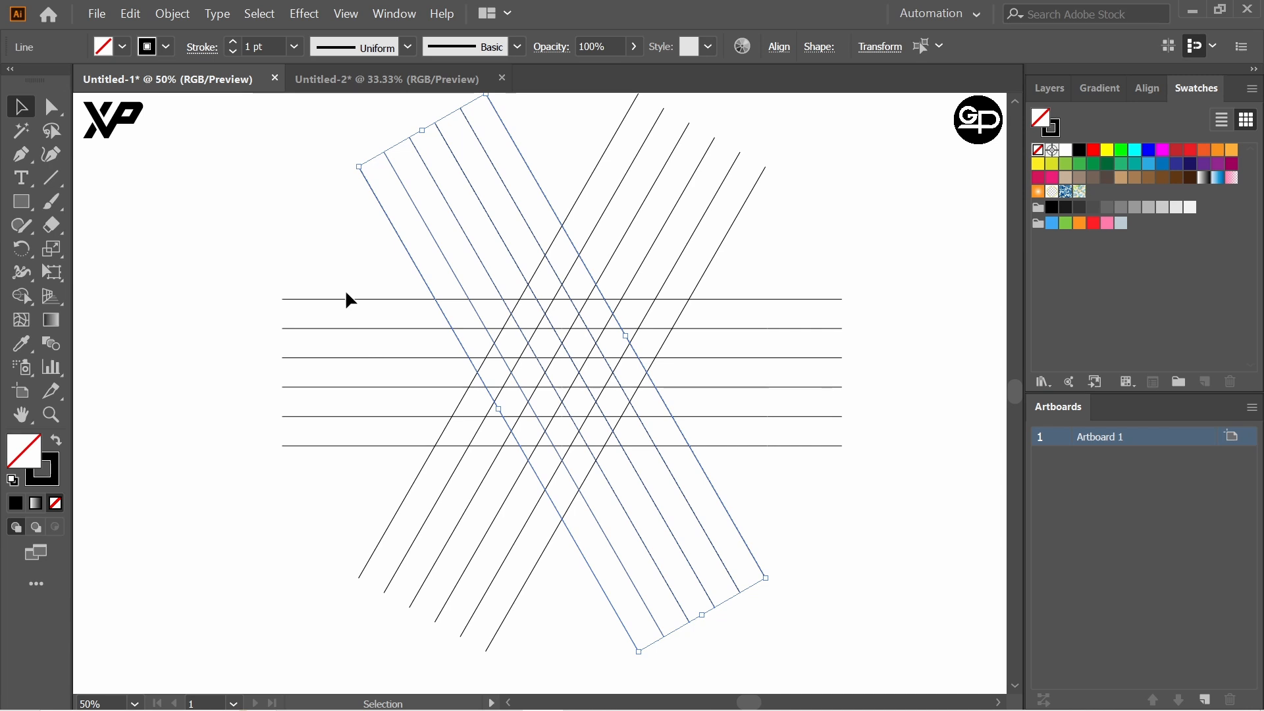
left_click(347, 294)
- Duplicate the leftmost of these diagonals just outside itself, and place another copy just right of the second diagonal
left_click(498, 408)
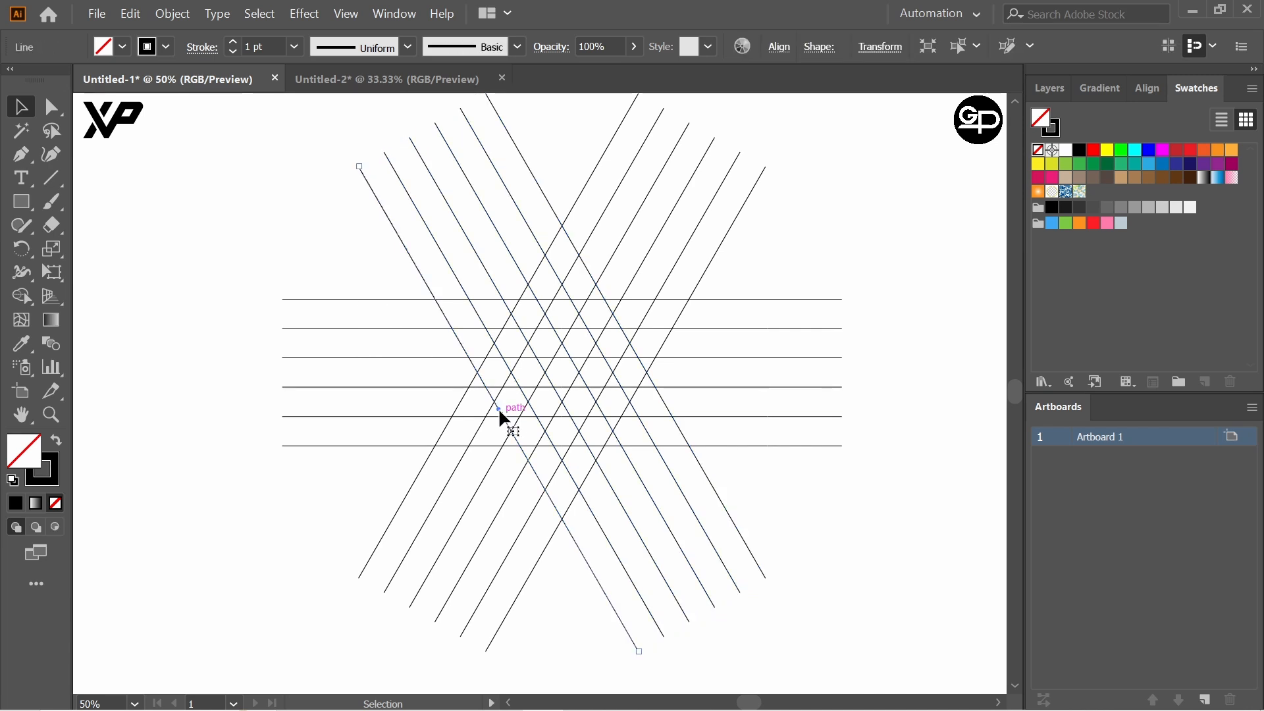
left_click_drag(497, 406, 488, 409)
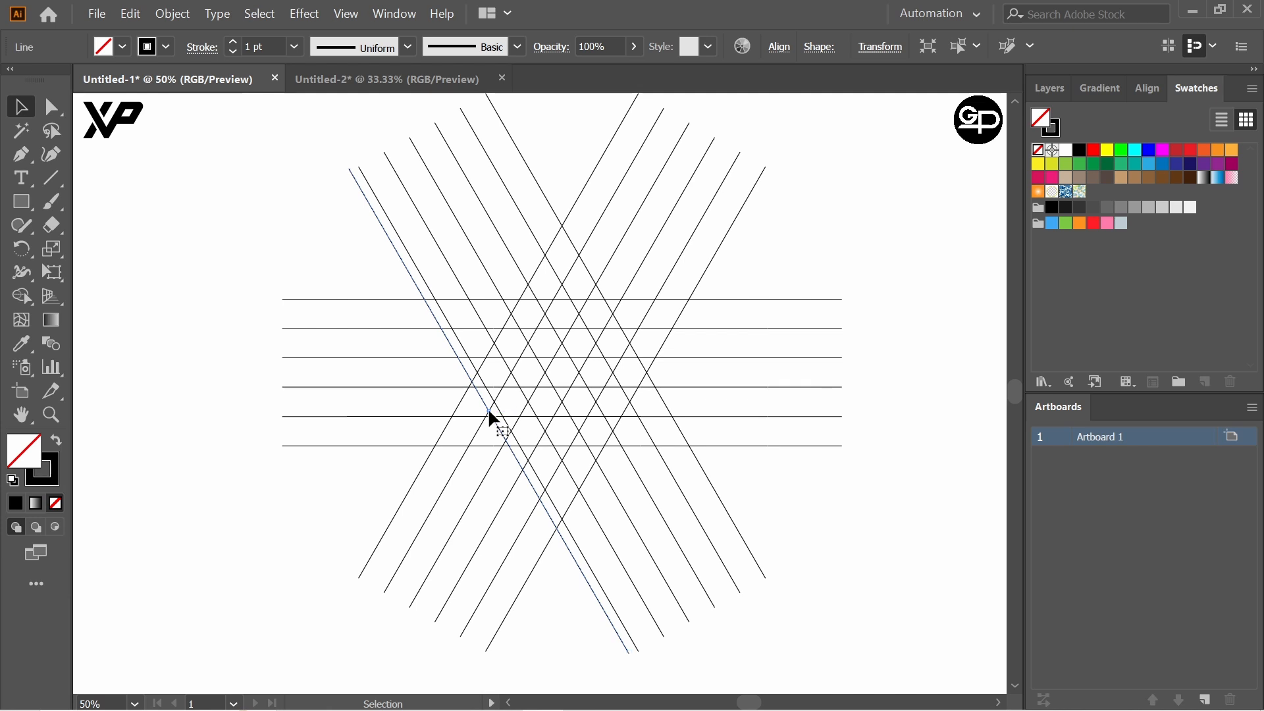
left_click_drag(488, 409, 528, 383)
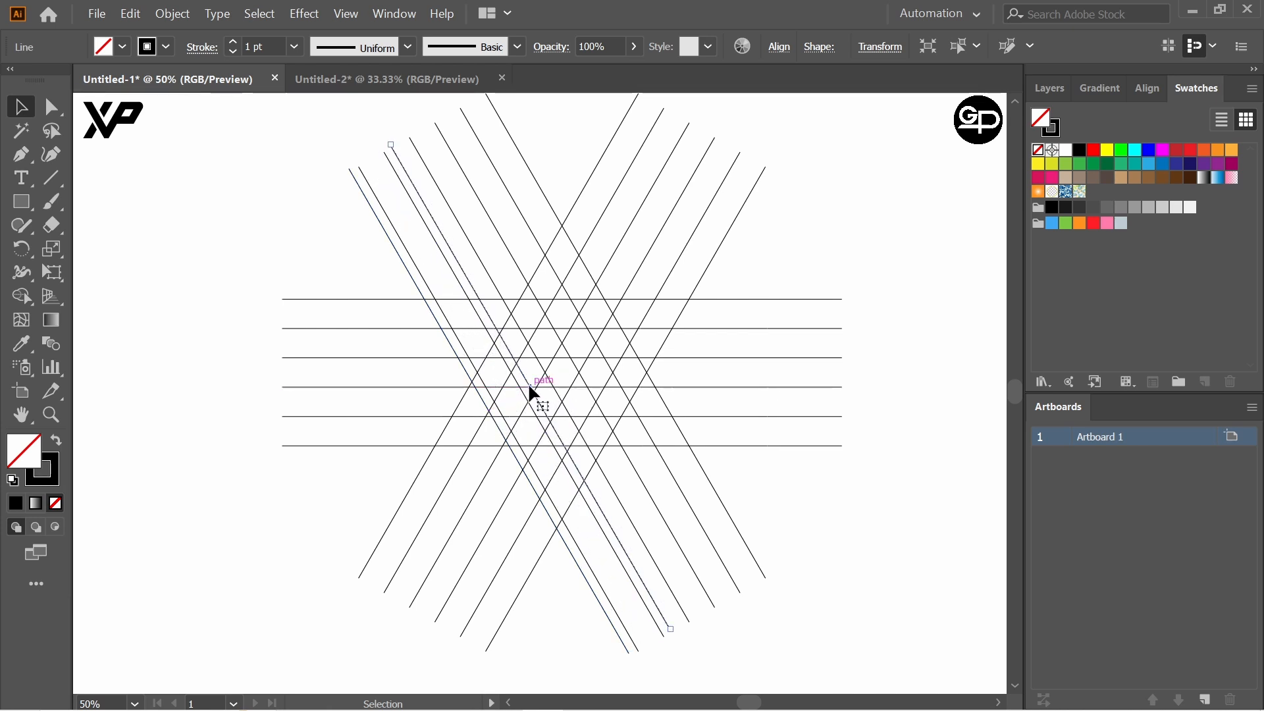
left_click(305, 189)
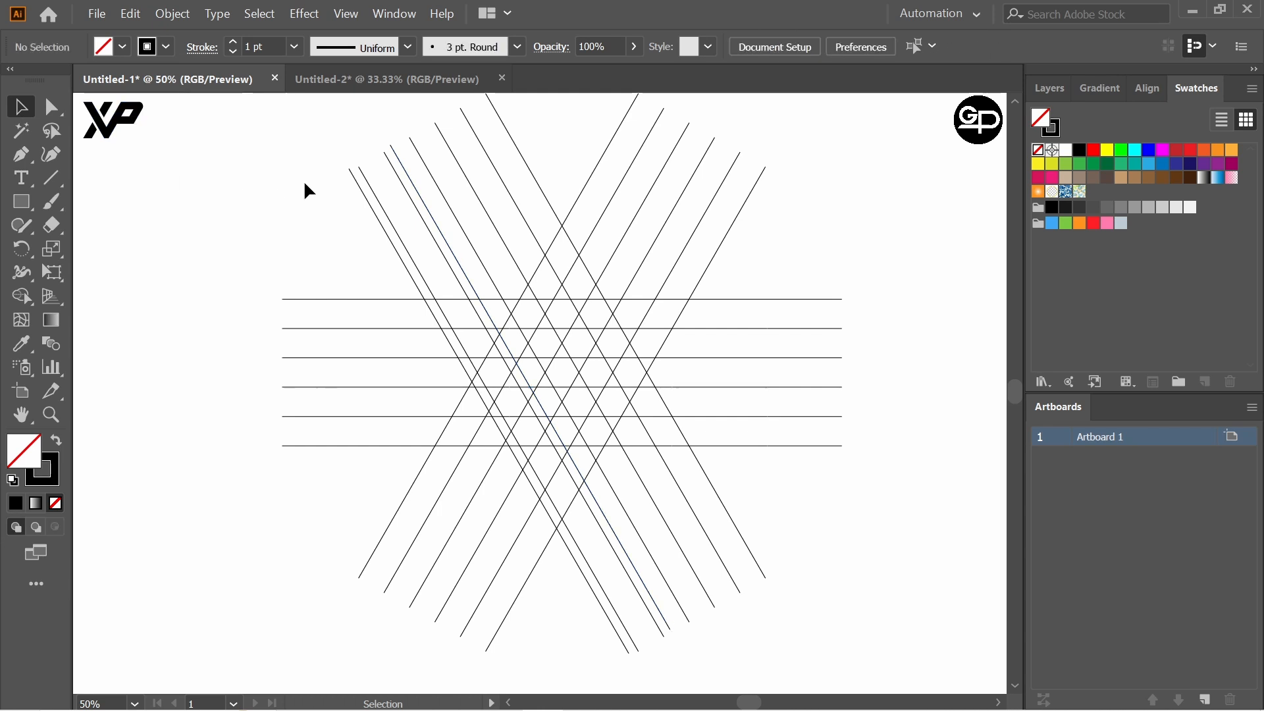
left_click_drag(294, 140, 837, 580)
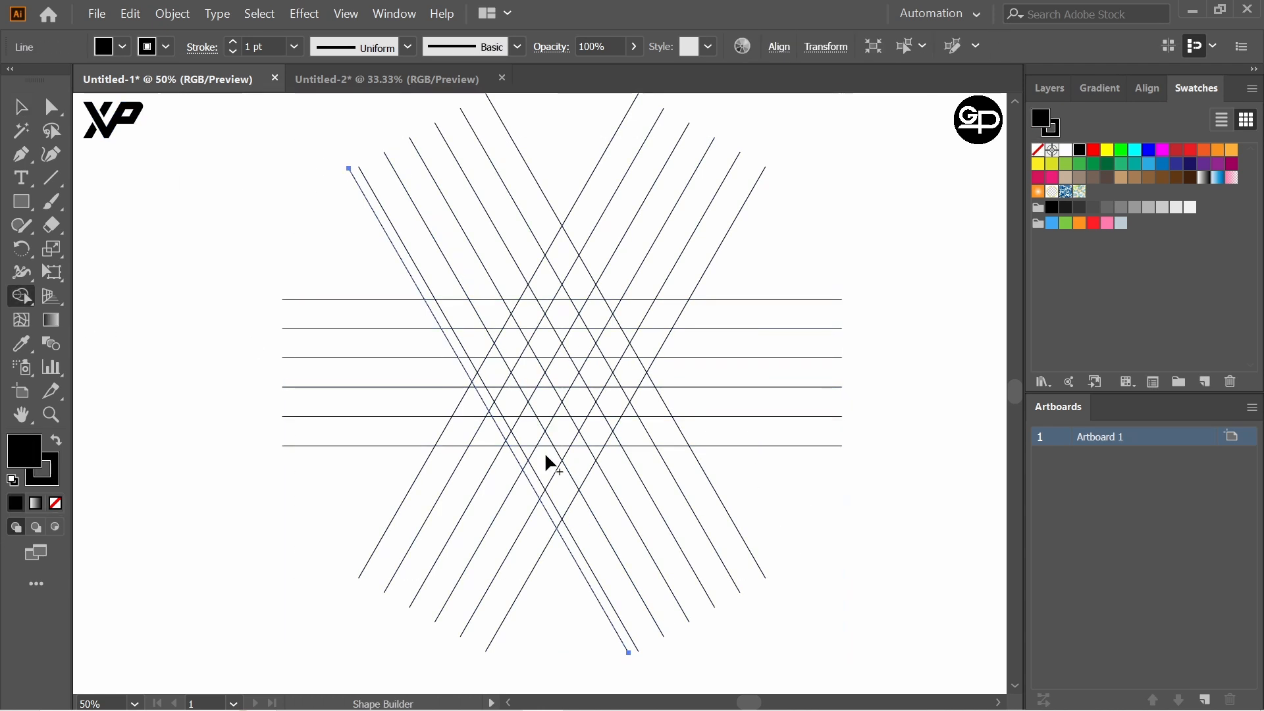
key("ctrl+shift+z")
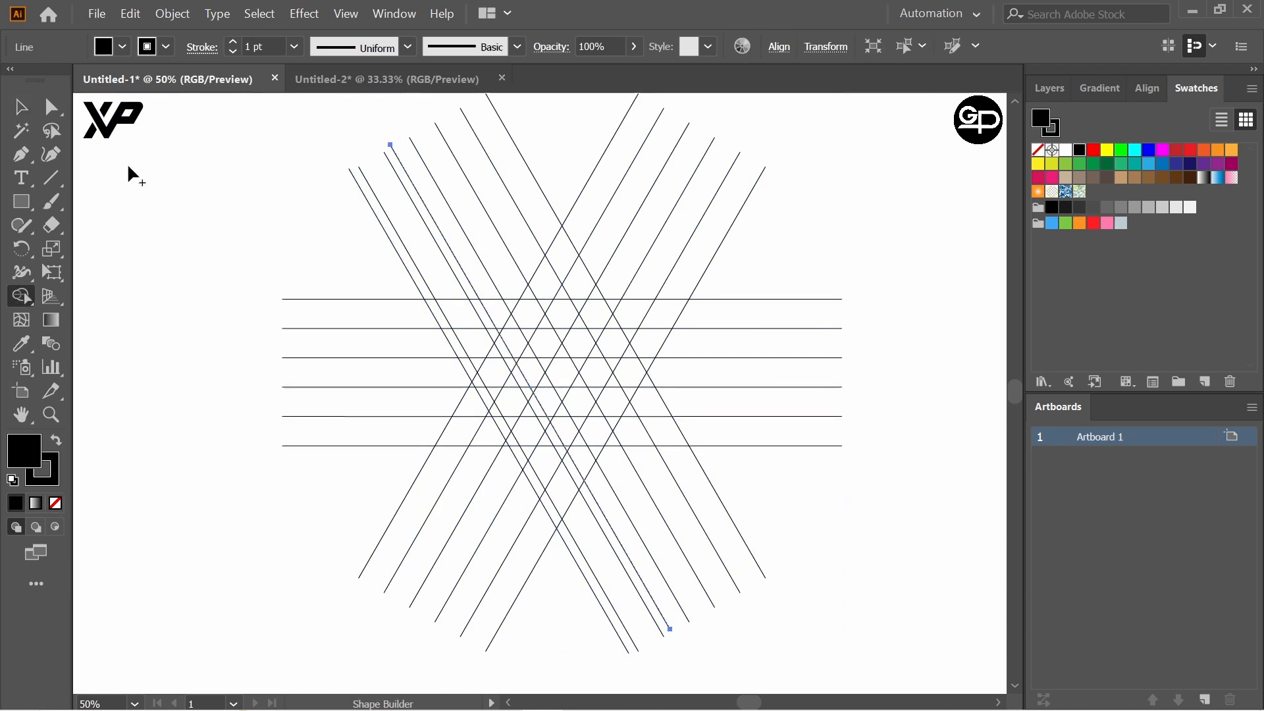
left_click(24, 112)
left_click(329, 191)
- Select the whole line grid and merge its regions into one joined V and P shape with the Shape Builder
left_click_drag(267, 146, 866, 550)
left_click_drag(25, 299, 133, 290)
mouse_move(457, 311)
left_mouse_down()
mouse_move(526, 430)
mouse_move(606, 302)
mouse_move(539, 425)
mouse_move(516, 418)
mouse_move(494, 375)
mouse_move(507, 395)
left_mouse_up()
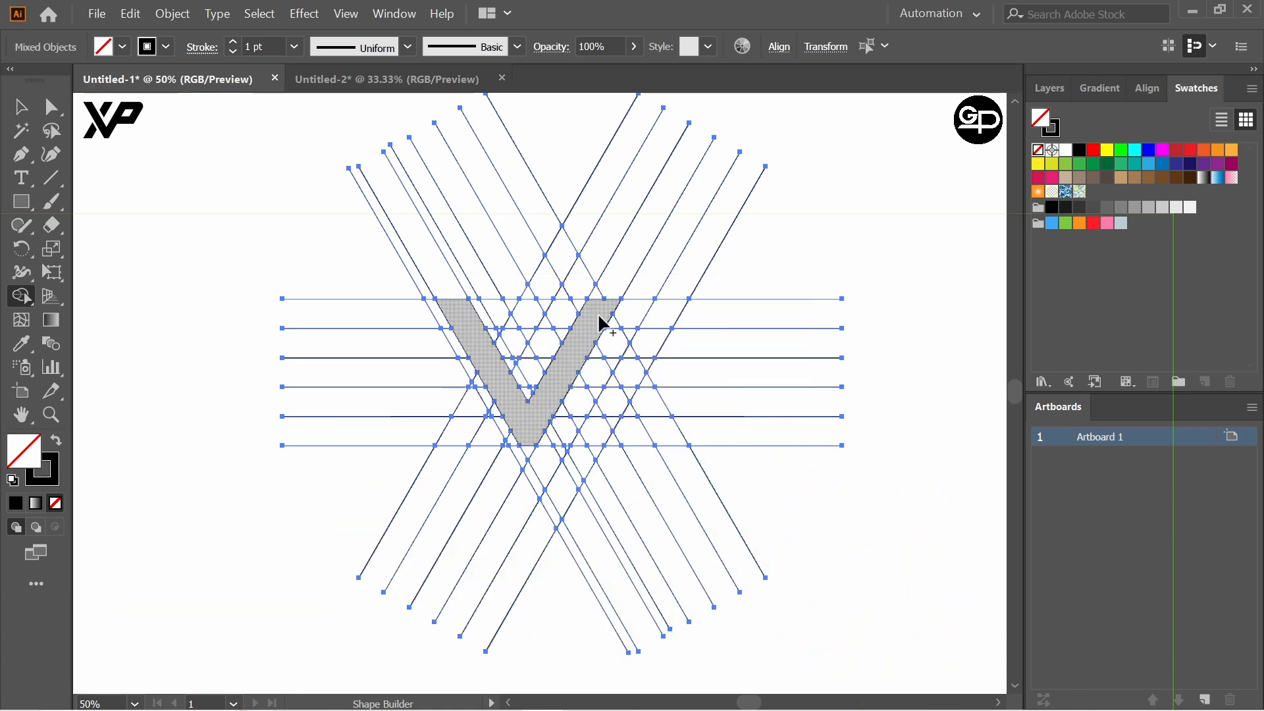
mouse_move(612, 320)
left_mouse_down()
mouse_move(658, 311)
mouse_move(598, 316)
mouse_move(656, 319)
mouse_move(625, 375)
mouse_move(575, 371)
mouse_move(614, 366)
mouse_move(574, 381)
mouse_move(646, 361)
left_mouse_up()
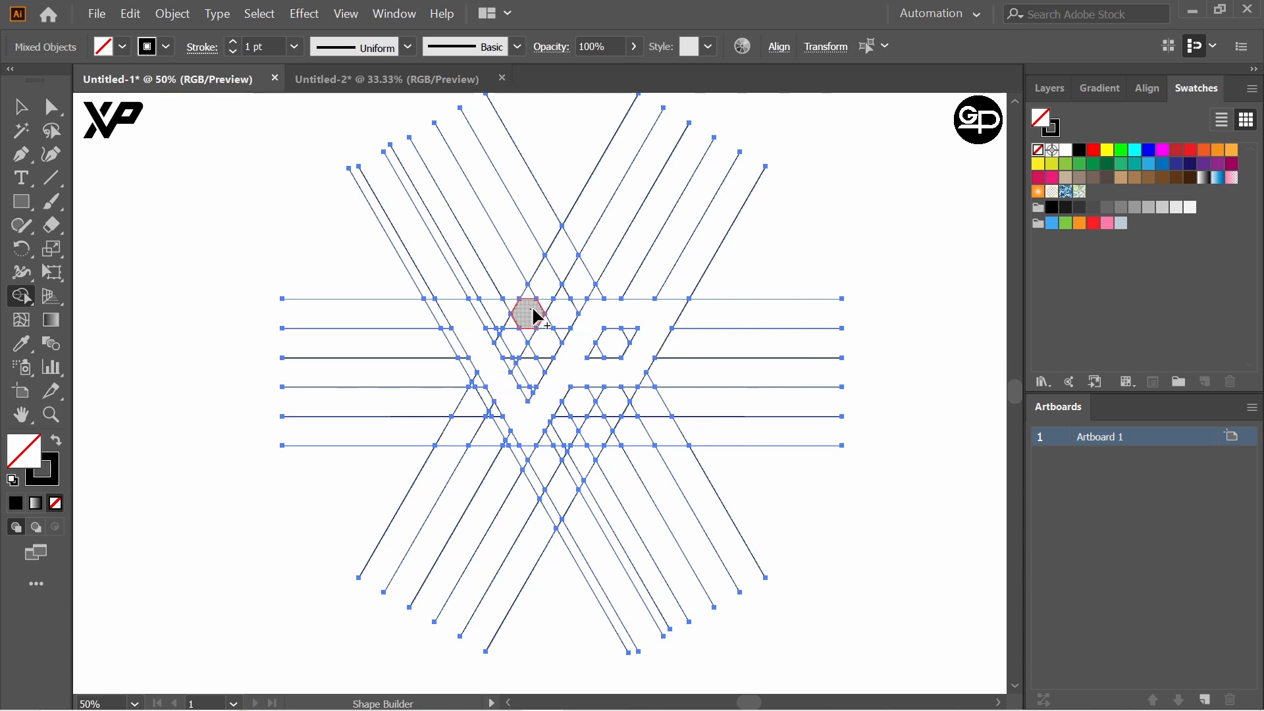
- Merge the grid regions forming the X's upper right arm and lower left leg into two separate shapes
left_click_drag(526, 329, 513, 344)
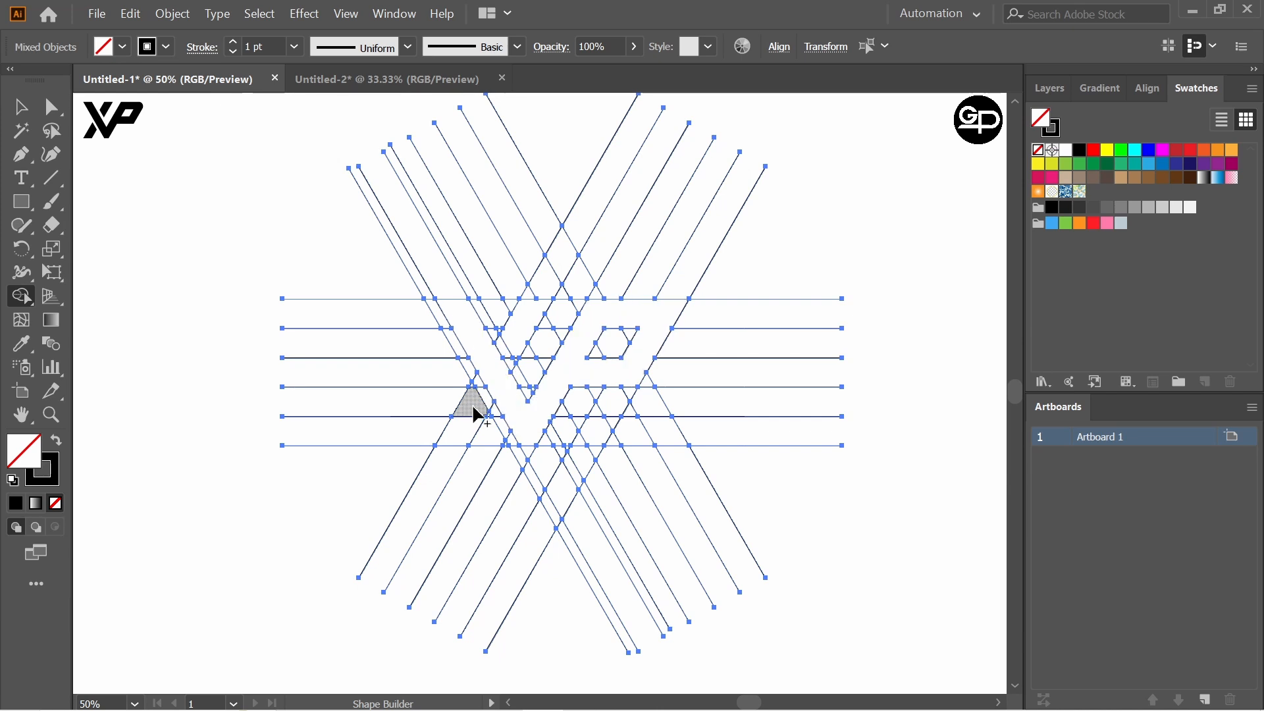
left_click_drag(471, 399, 464, 428)
- Set the fill to black and apply it to the joined V and P shape and the two X arm pieces
left_click(122, 46)
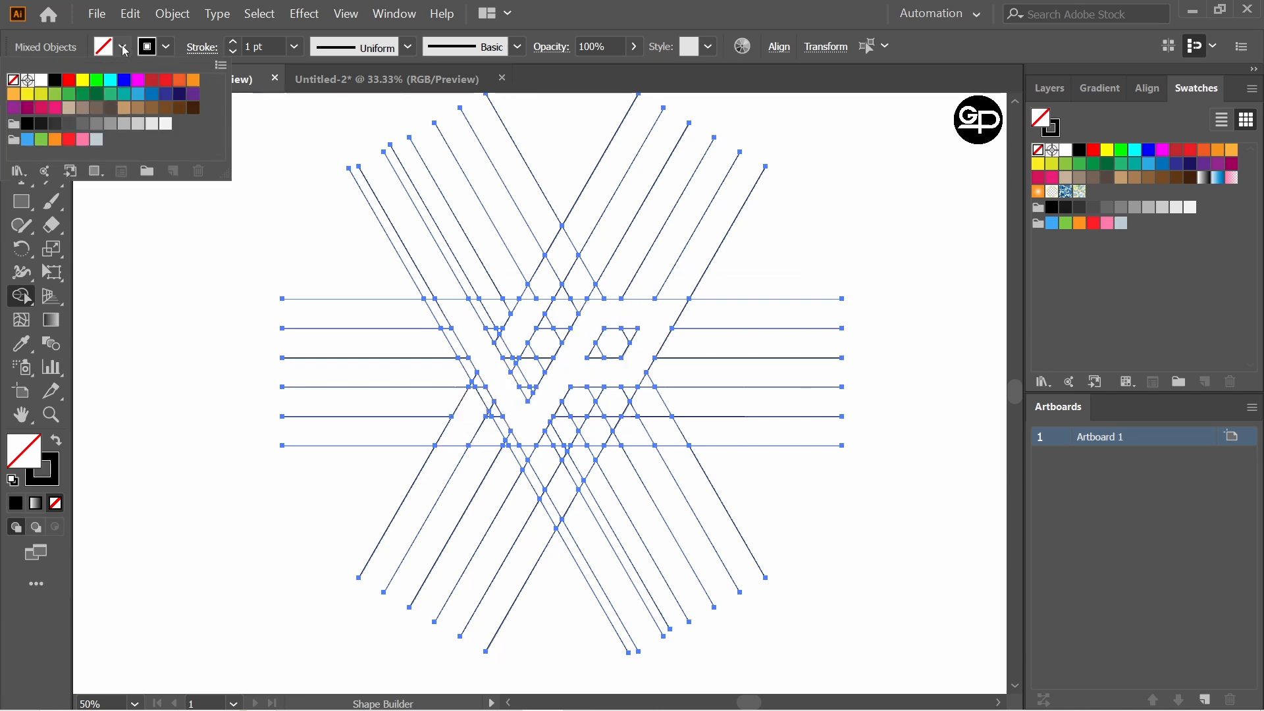
left_click(55, 80)
left_click(240, 229)
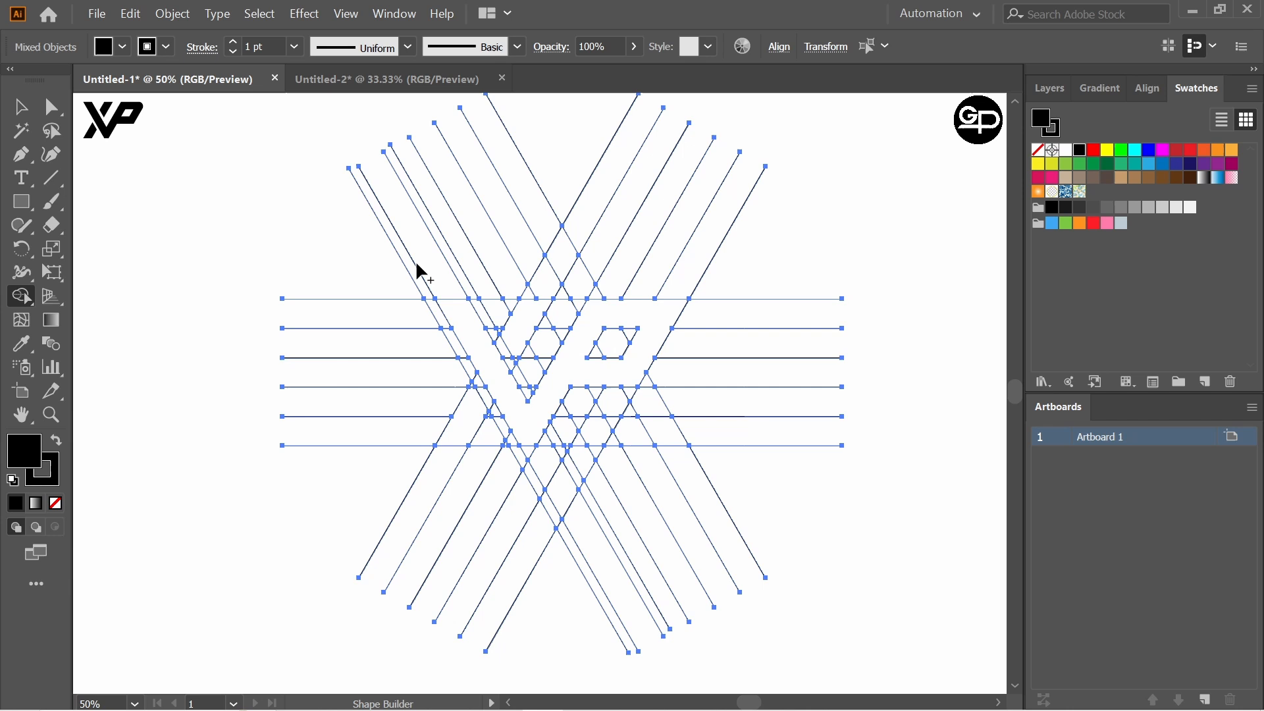
left_click(485, 344)
left_click(510, 332)
left_click(474, 417)
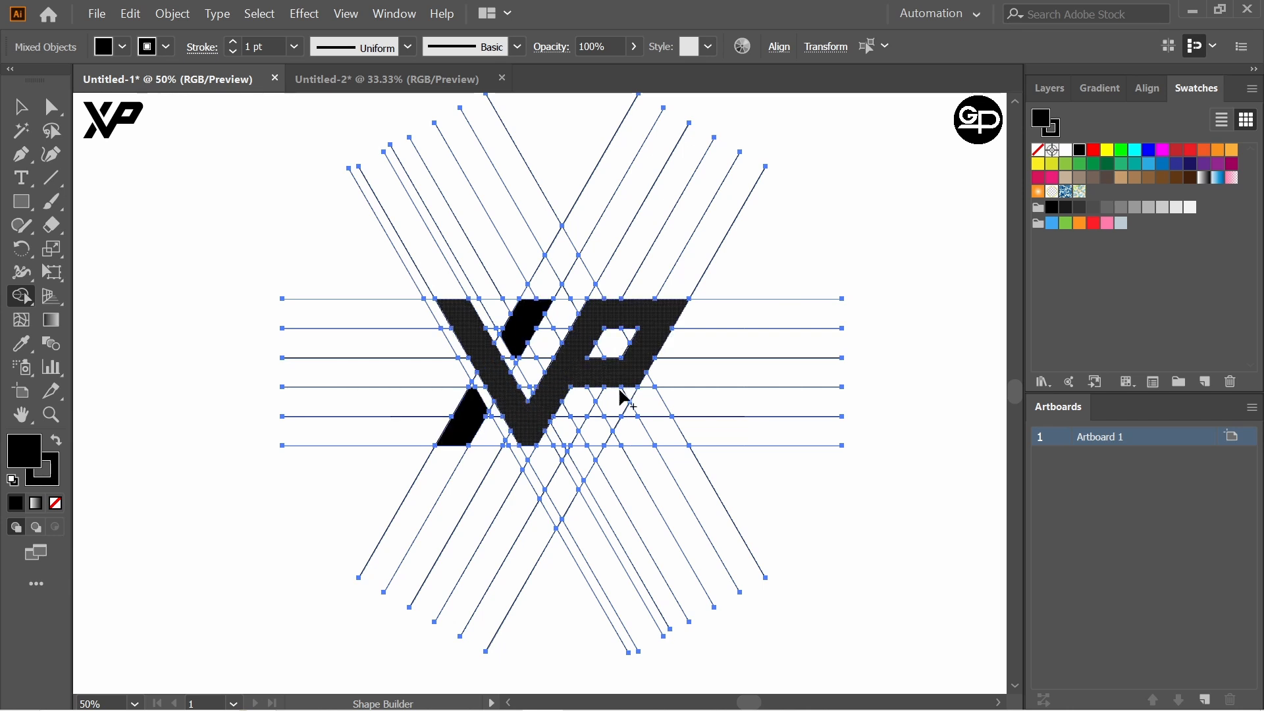
- Reselect the whole grid and delete the X's upper right arm and lower left leg with the Shape Builder
left_click(21, 106)
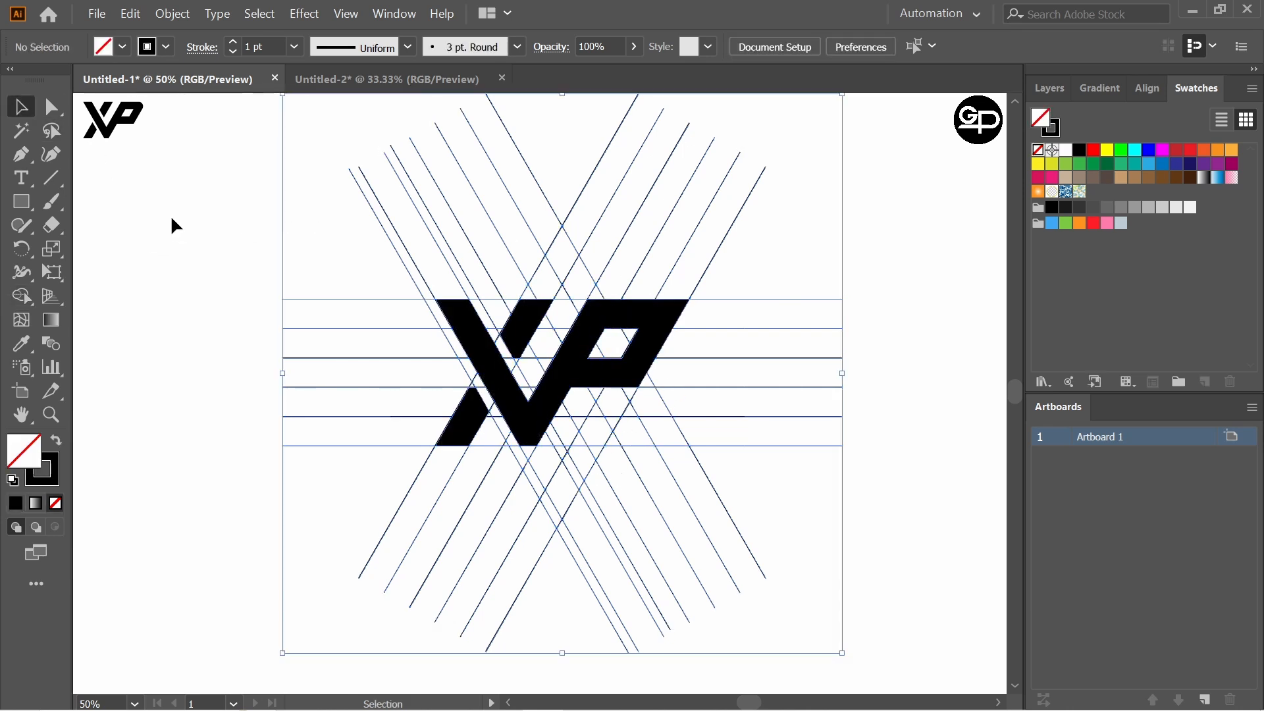
left_click(173, 217)
left_click_drag(349, 231, 740, 495)
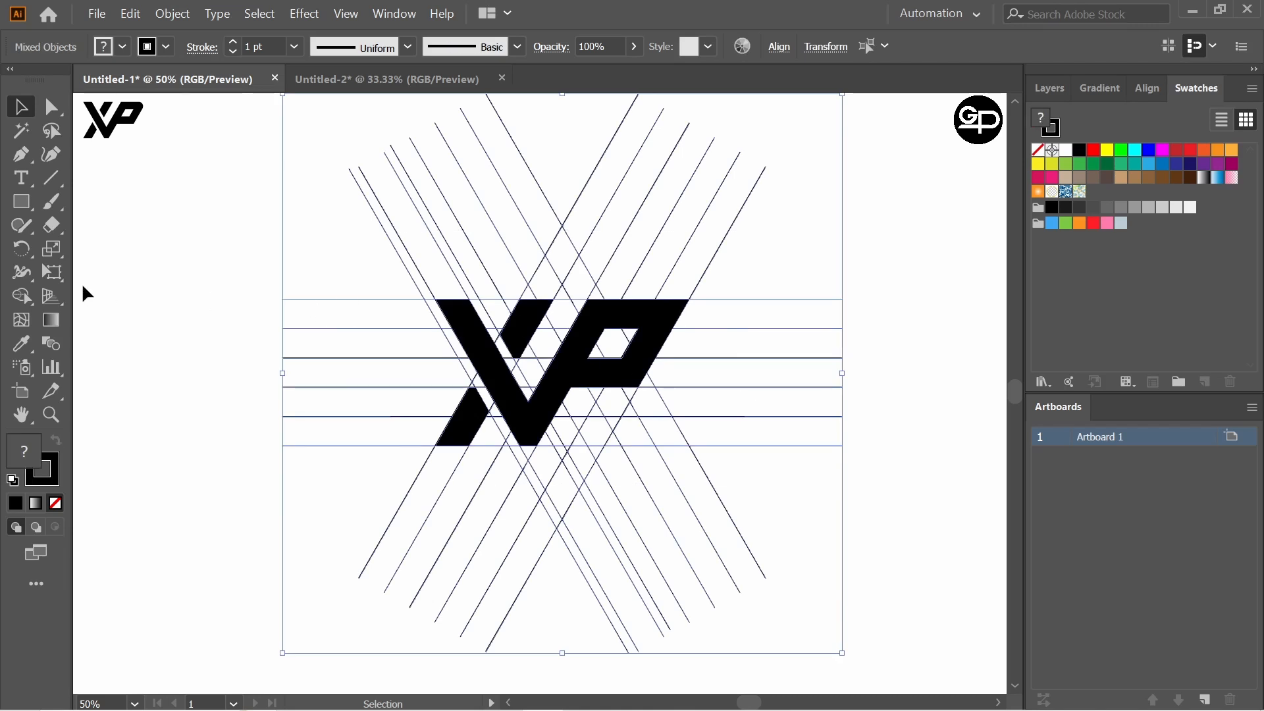
left_click(8, 210)
left_click_drag(21, 296, 96, 295)
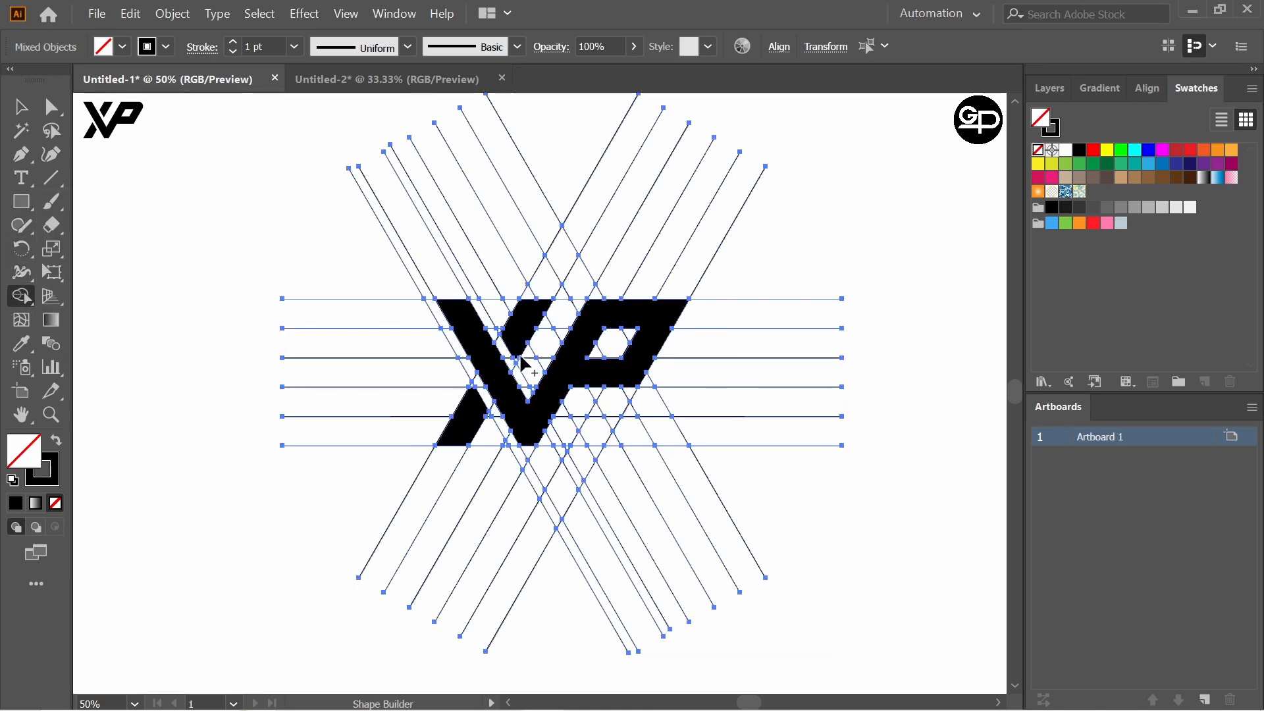
scroll(528, 367, "up", 2)
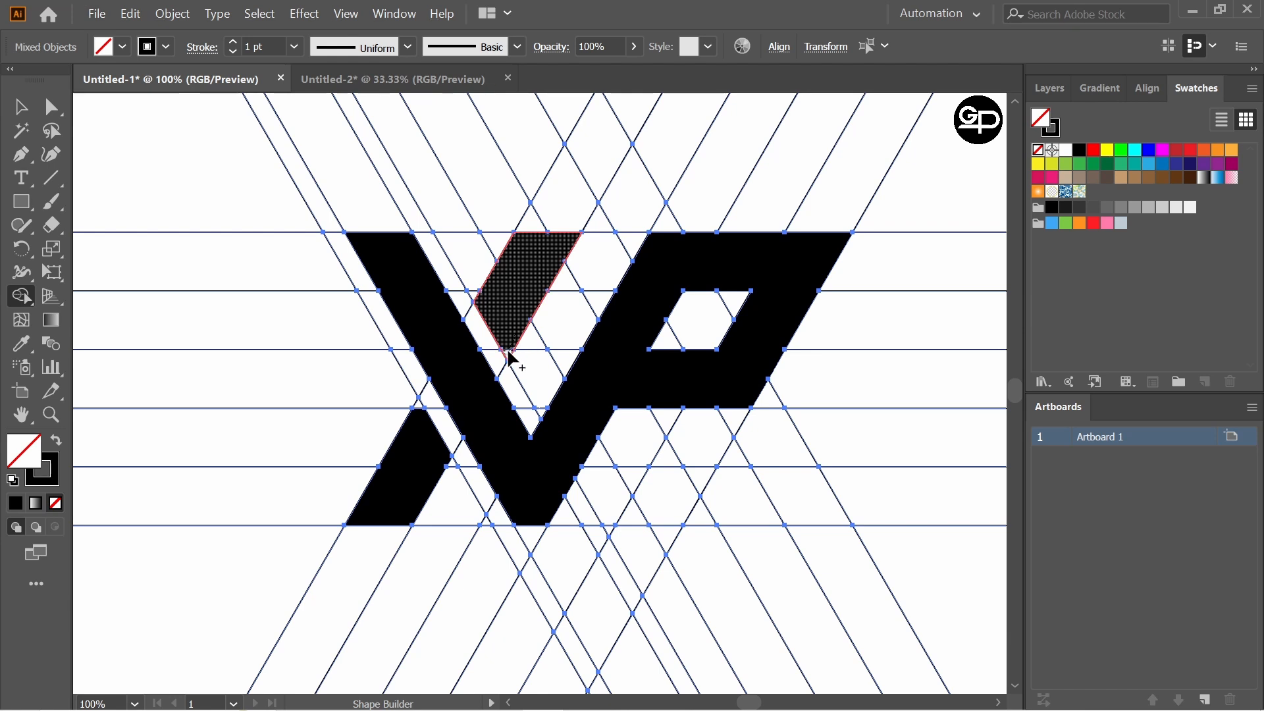
left_click(508, 349, "alt")
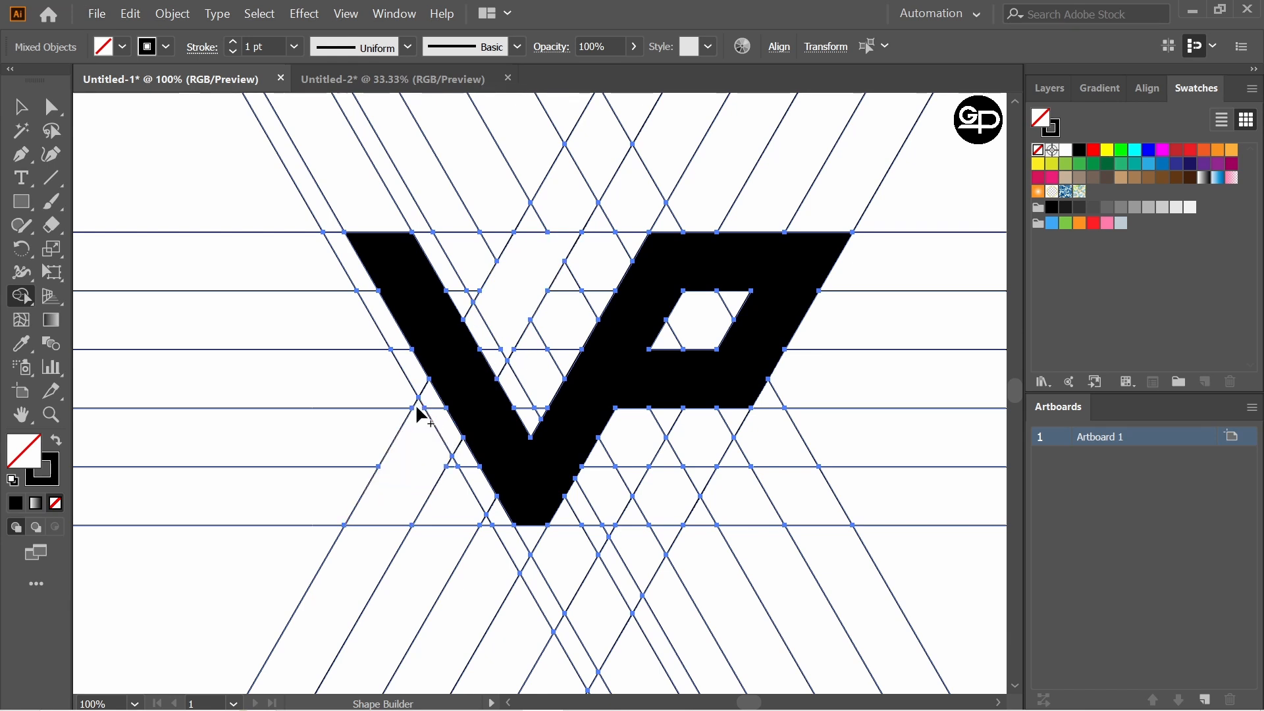
scroll(632, 394, "down", 2)
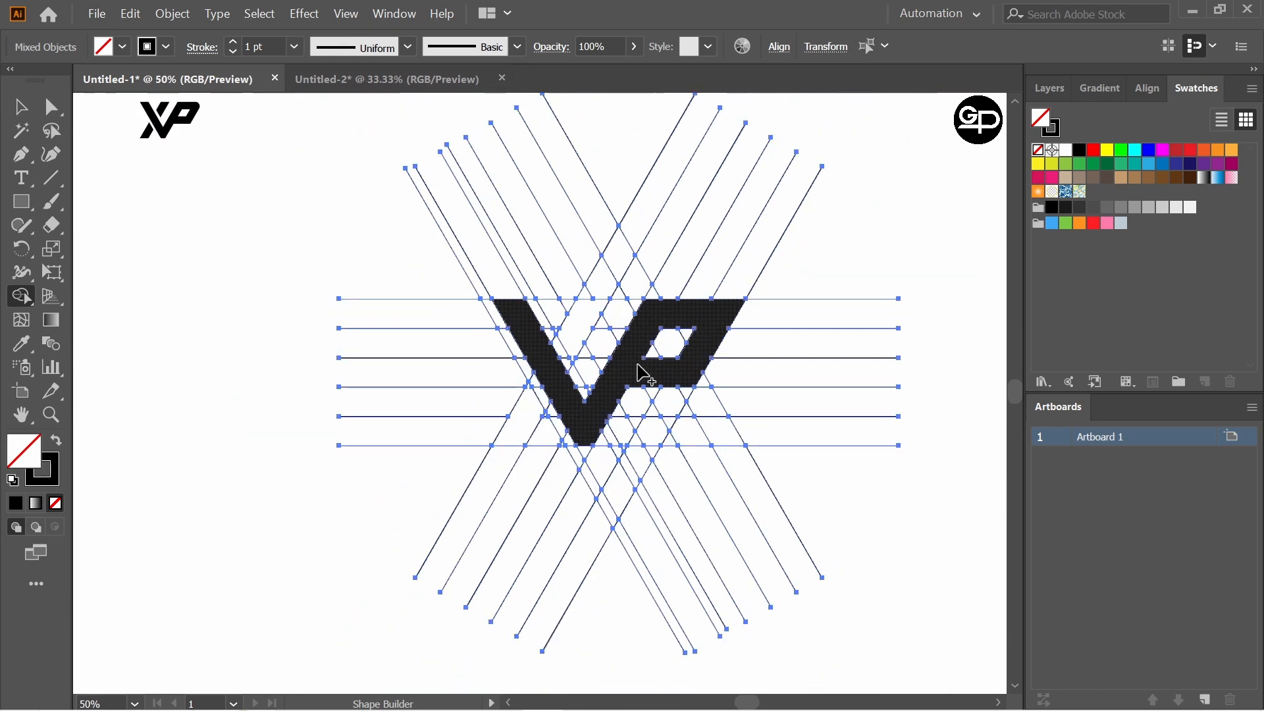
scroll(643, 369, "up", 1)
scroll(667, 382, "down", 1)
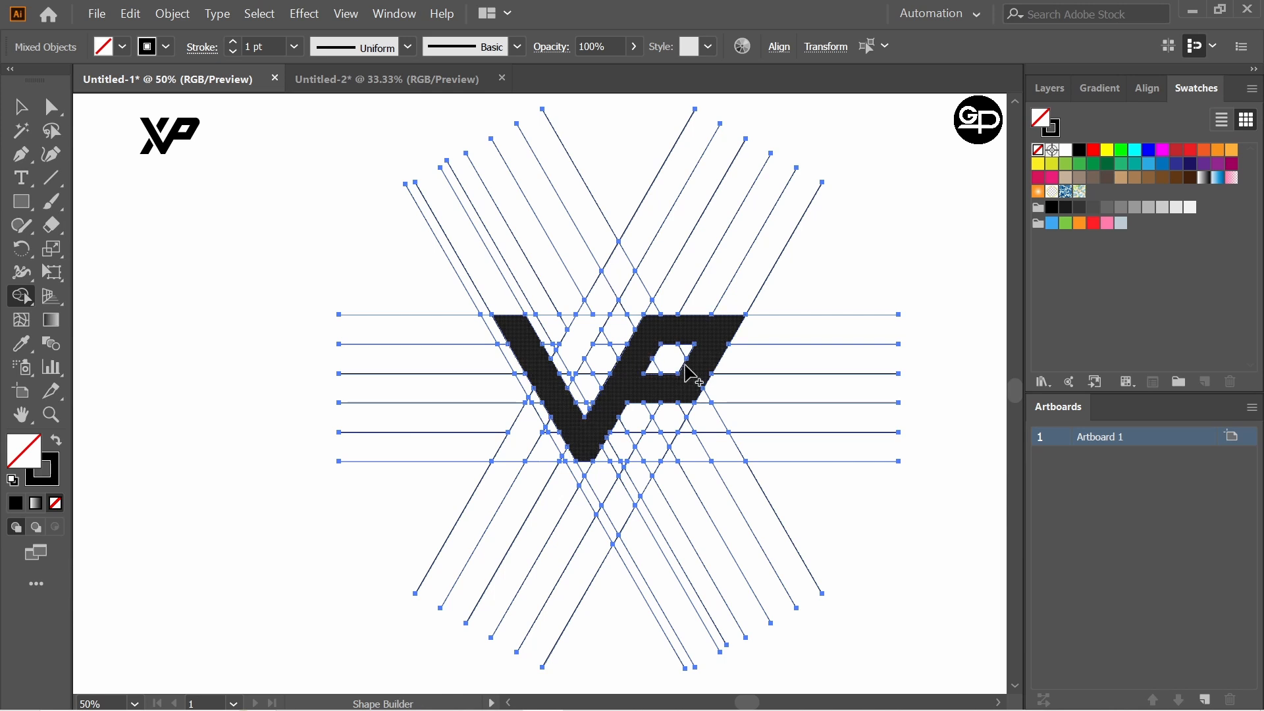
- Reselect the whole grid and use the Shape Builder to fill the X's upper right arm and lower left leg regions with black
left_click_drag(685, 367, 647, 345)
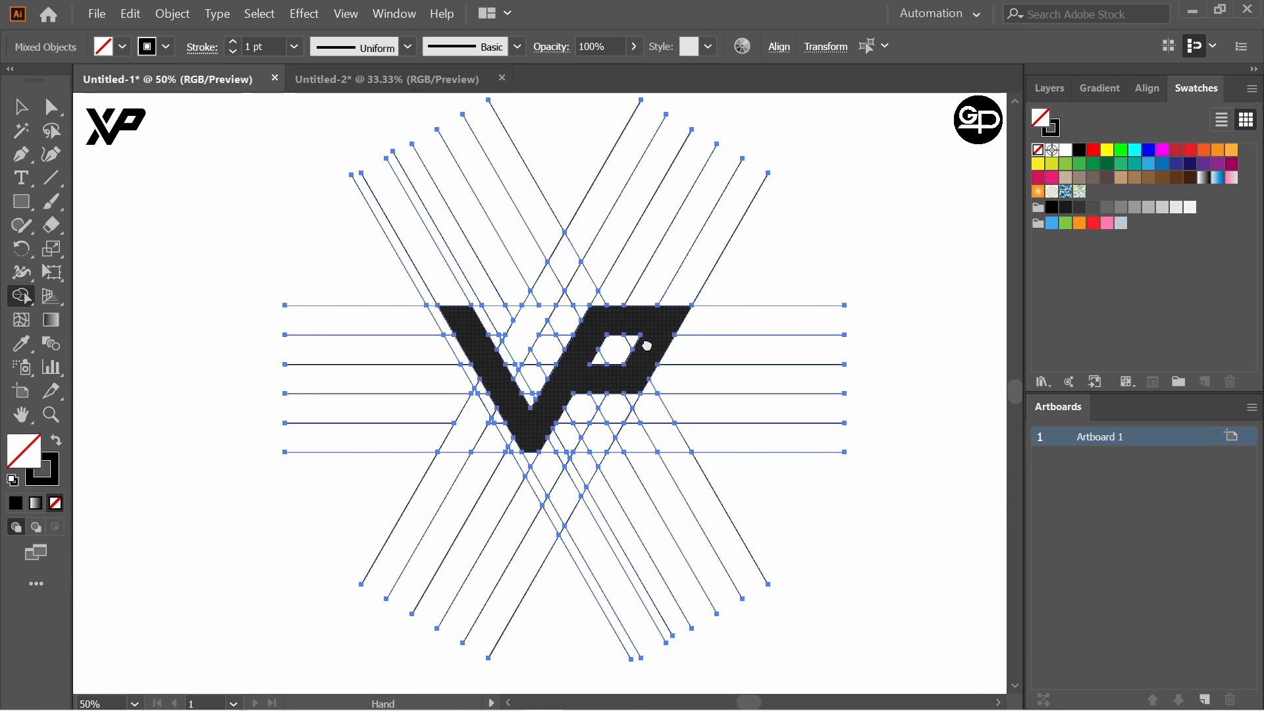
left_click(19, 107)
left_click(277, 271)
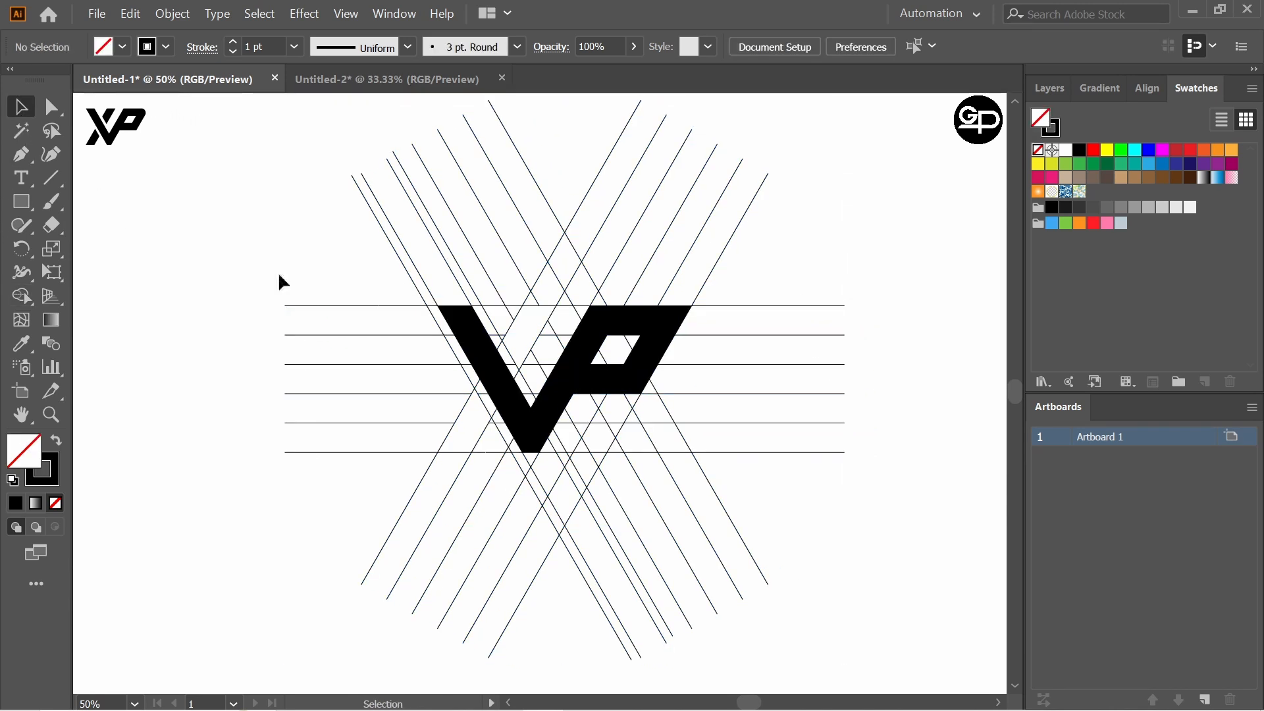
left_click(507, 392)
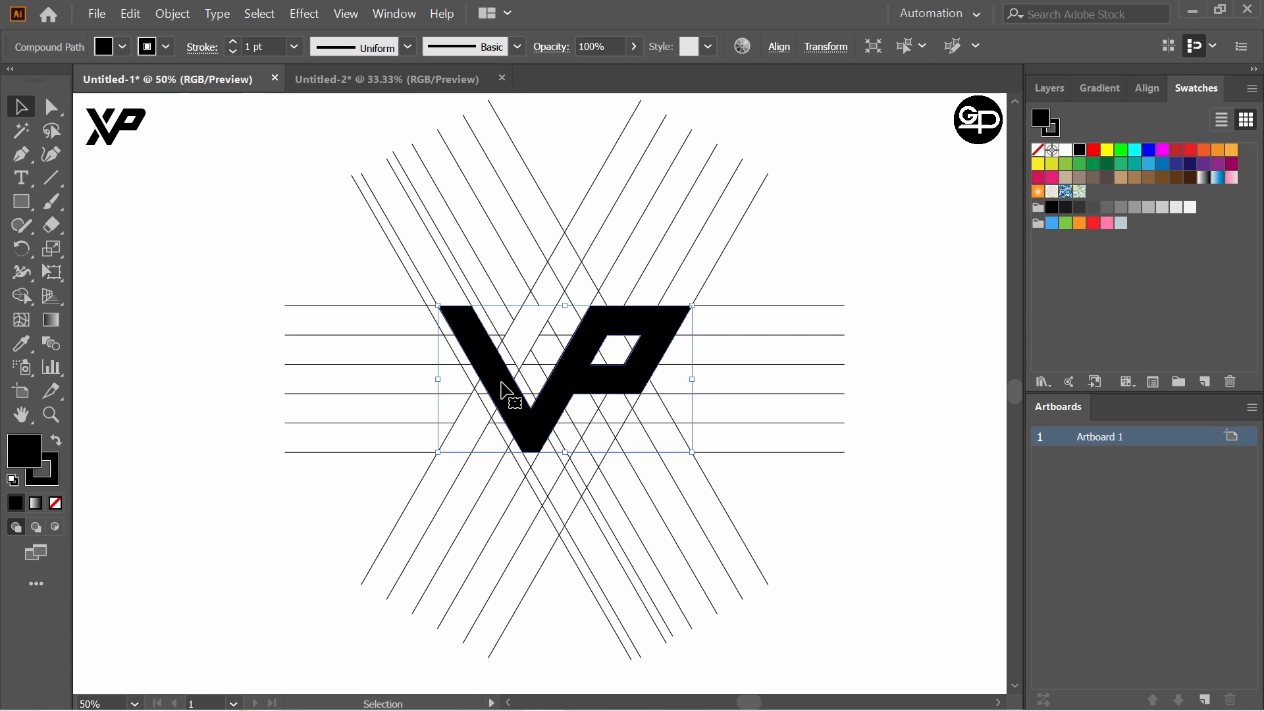
left_click_drag(341, 250, 739, 452)
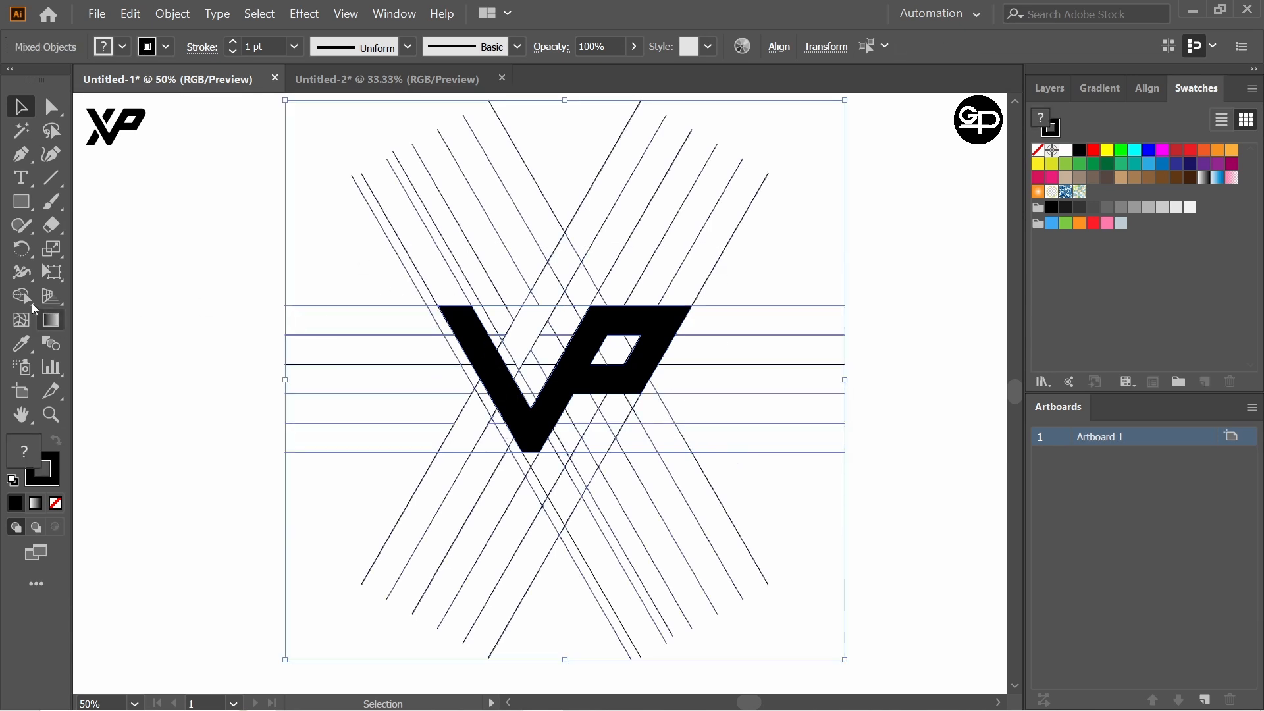
left_click_drag(28, 295, 118, 294)
left_click(123, 46)
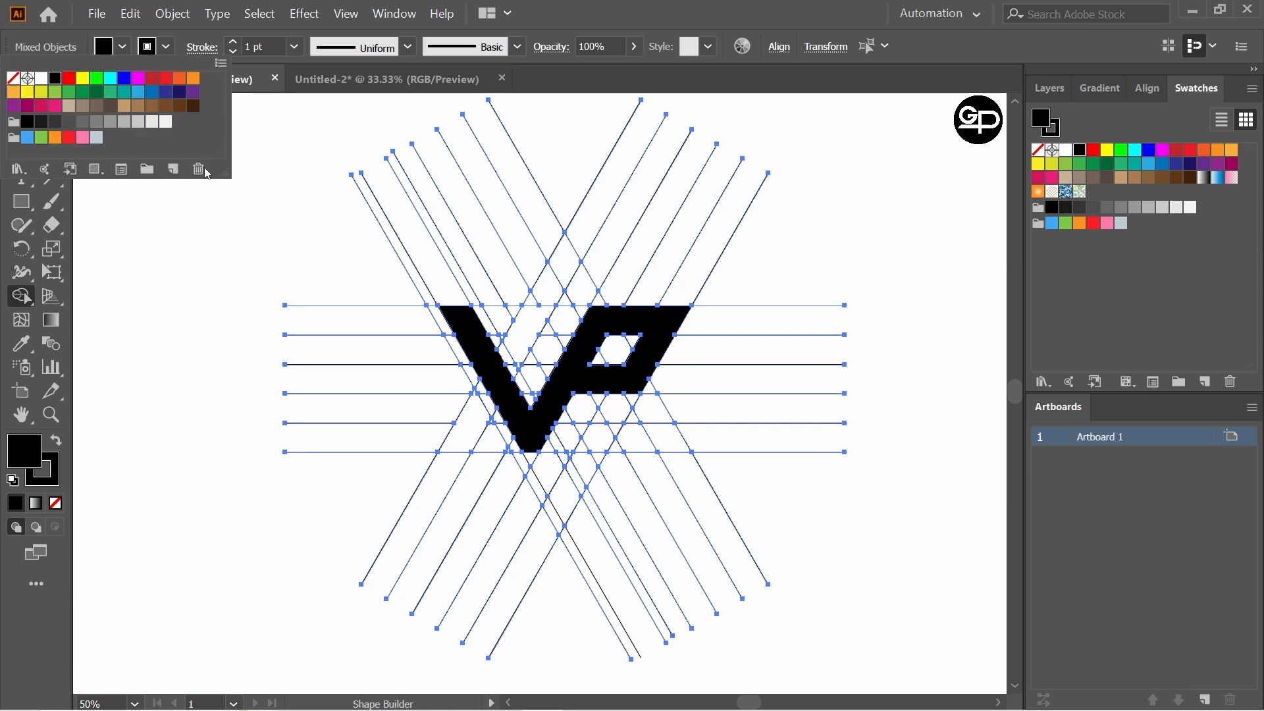
left_click(531, 339)
left_click(527, 331)
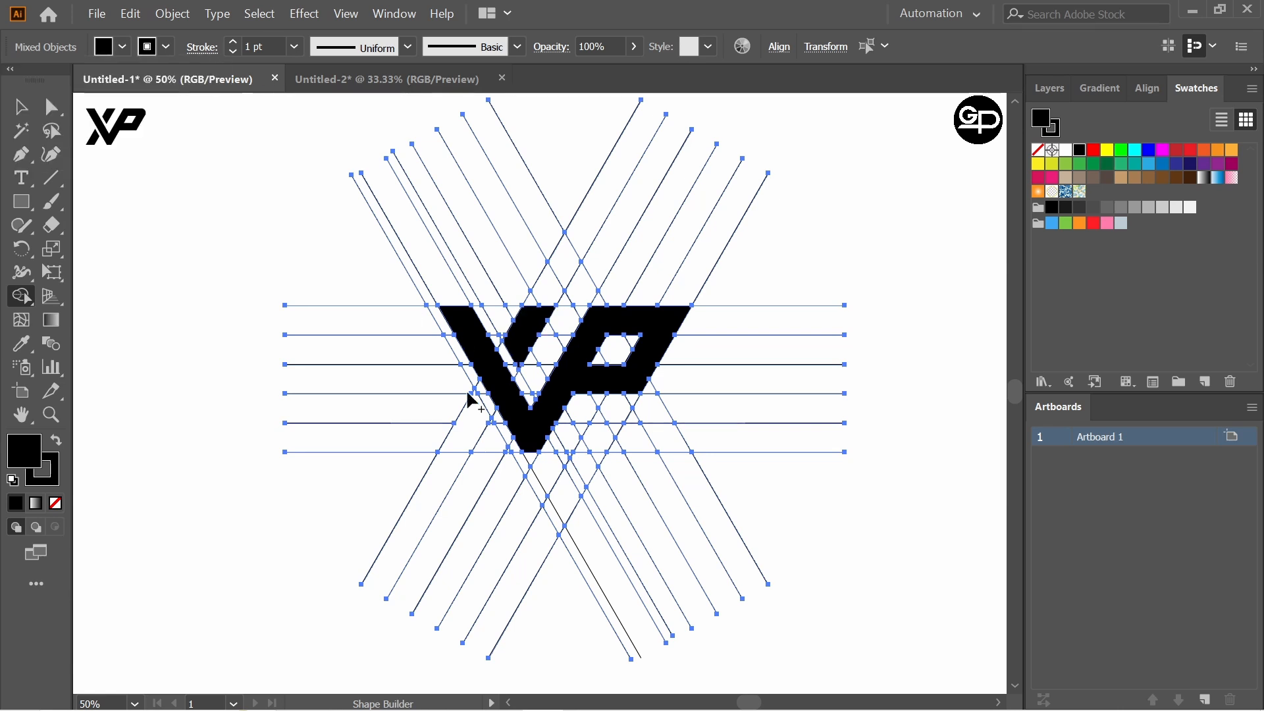
left_click(465, 429)
- Select the joined V and P shape together with both X arm pieces and cut them out of the line grid
left_click(25, 113)
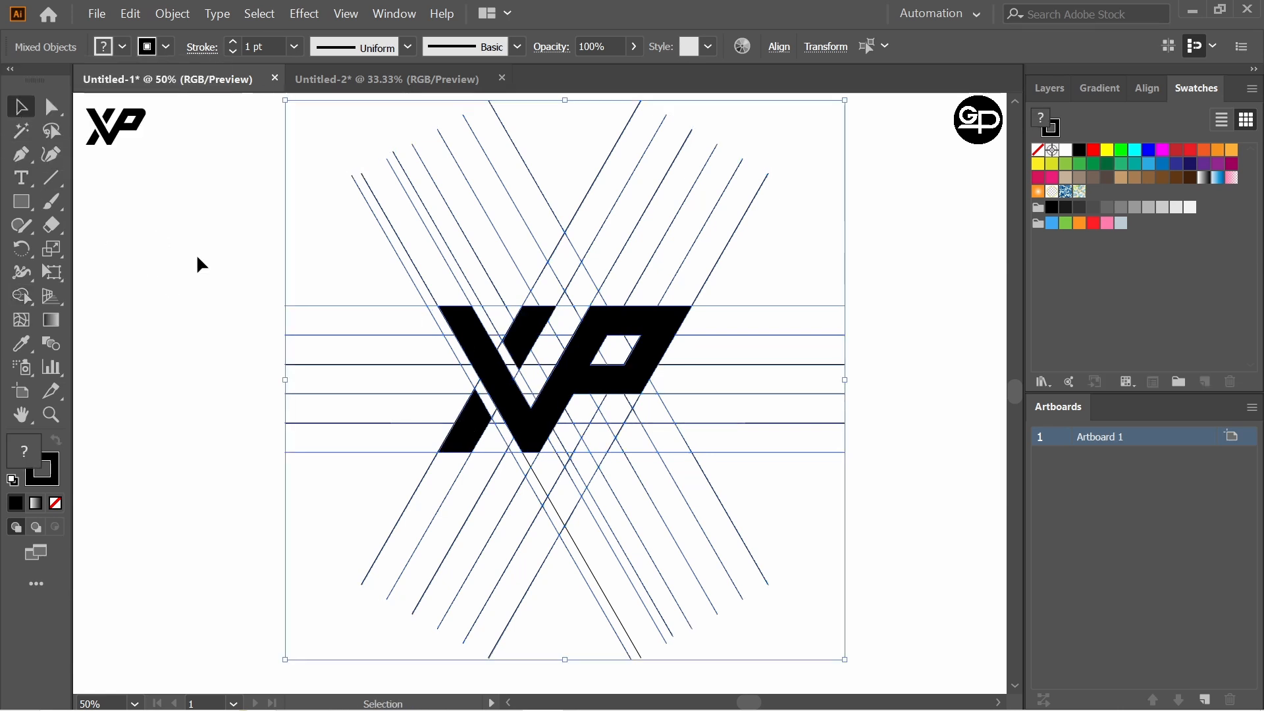
left_click(196, 254)
left_click(515, 354)
left_click(524, 339, "ctrl+shift")
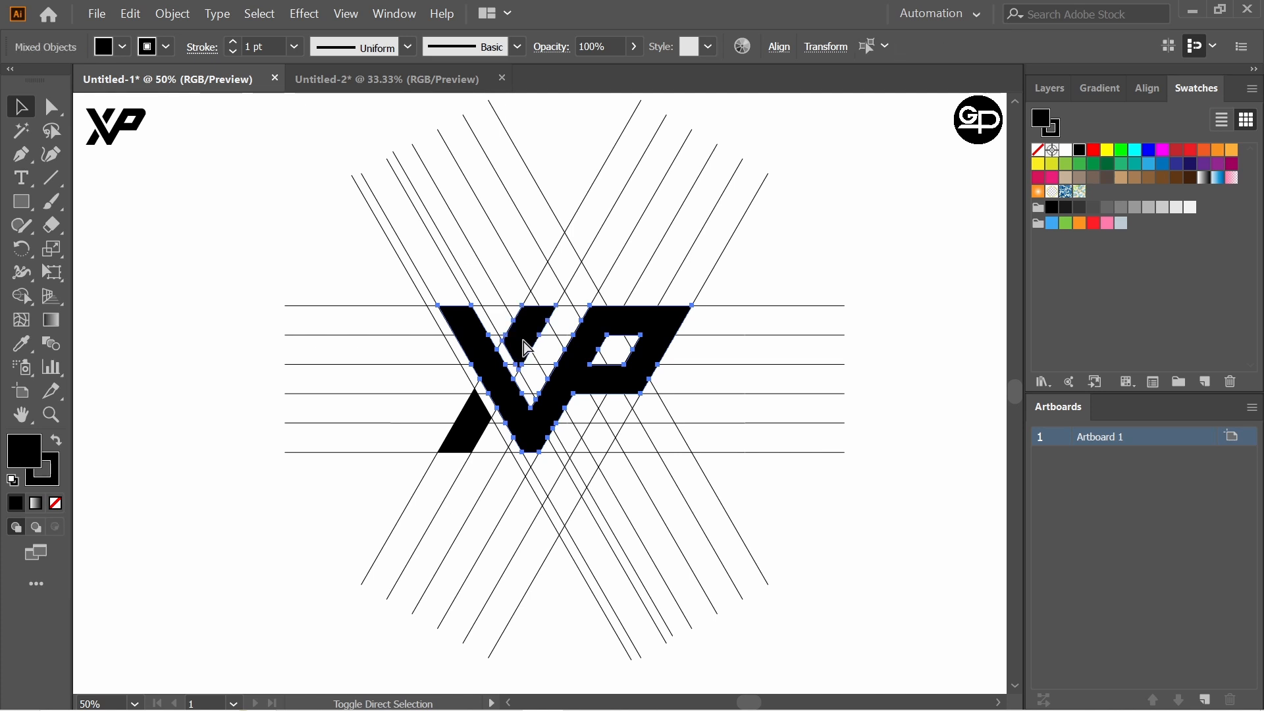
left_click(468, 435, "ctrl+shift")
key("a")
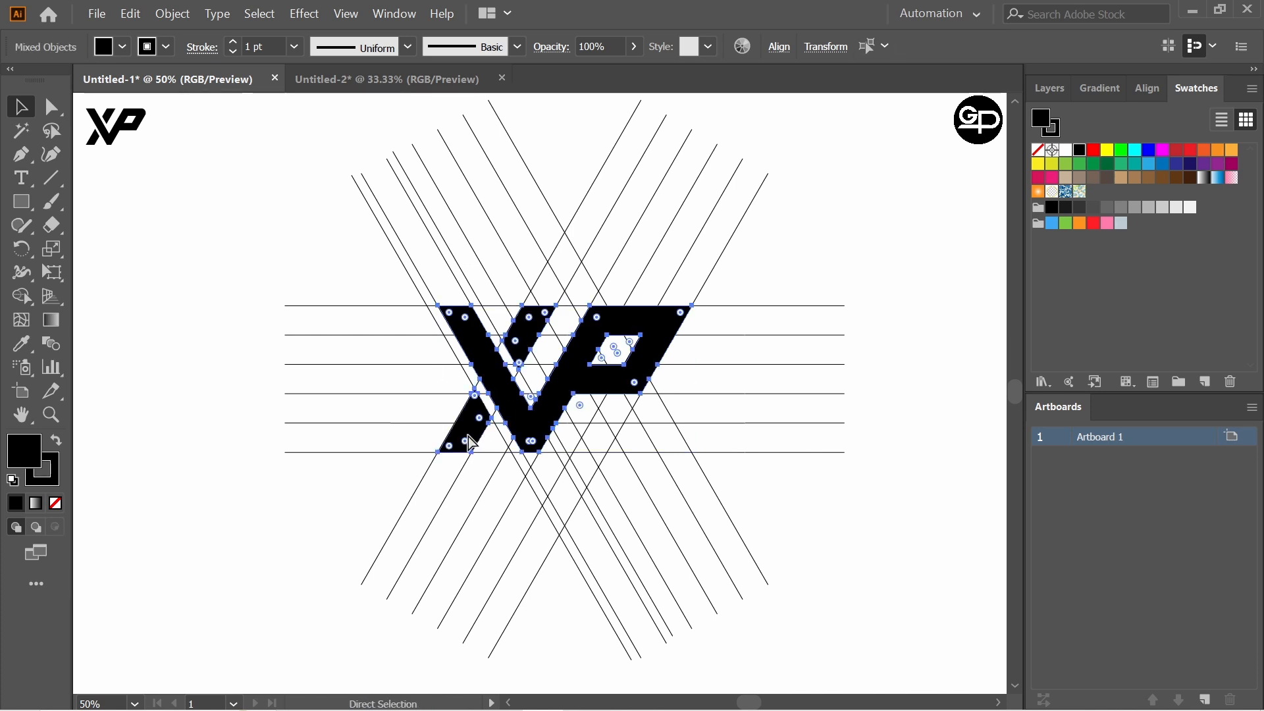
key("ctrl+x")
- Delete all the leftover grid lines and paste the cut logo shapes back onto the empty canvas
left_click_drag(337, 219, 774, 505)
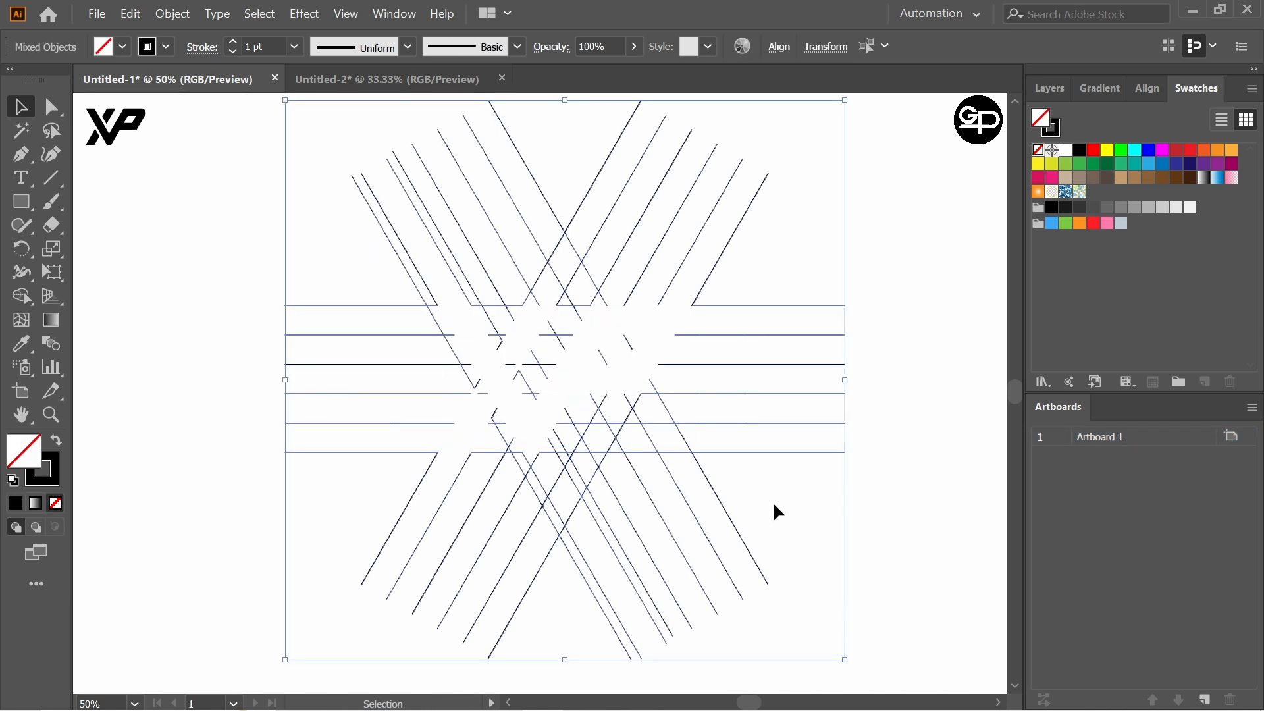
key("Delete")
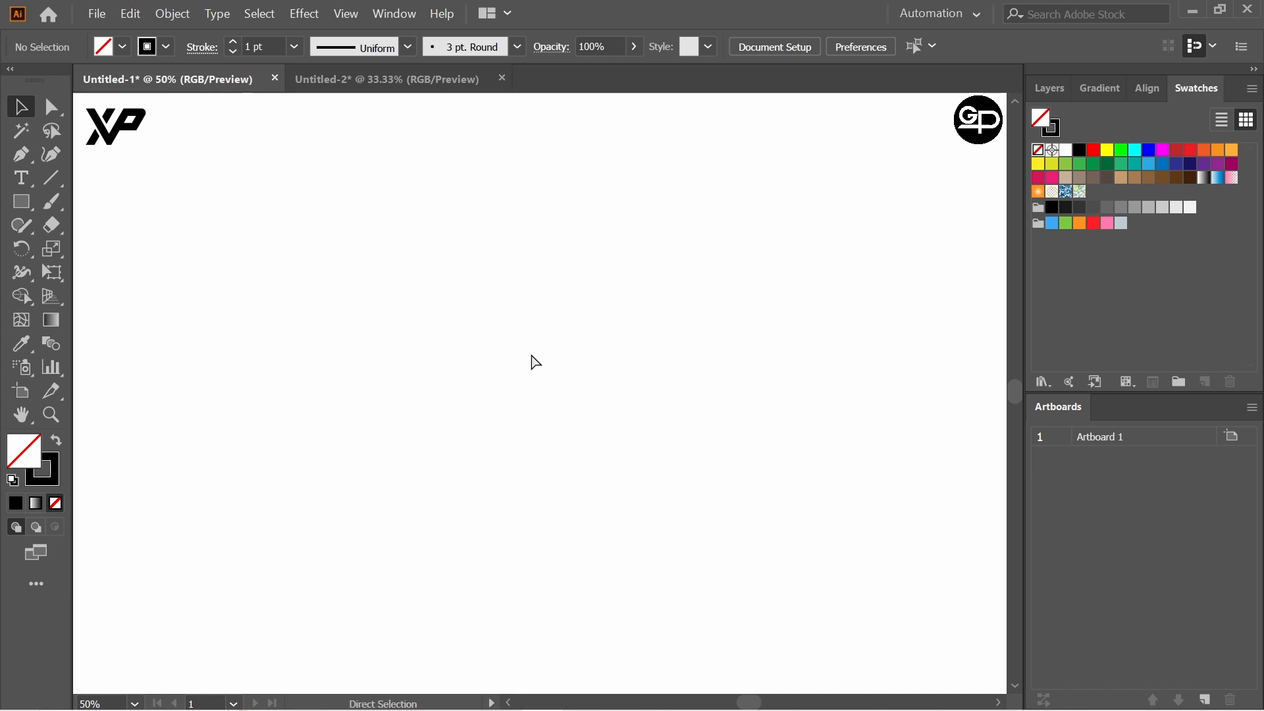
key("v")
key("ctrl+v")
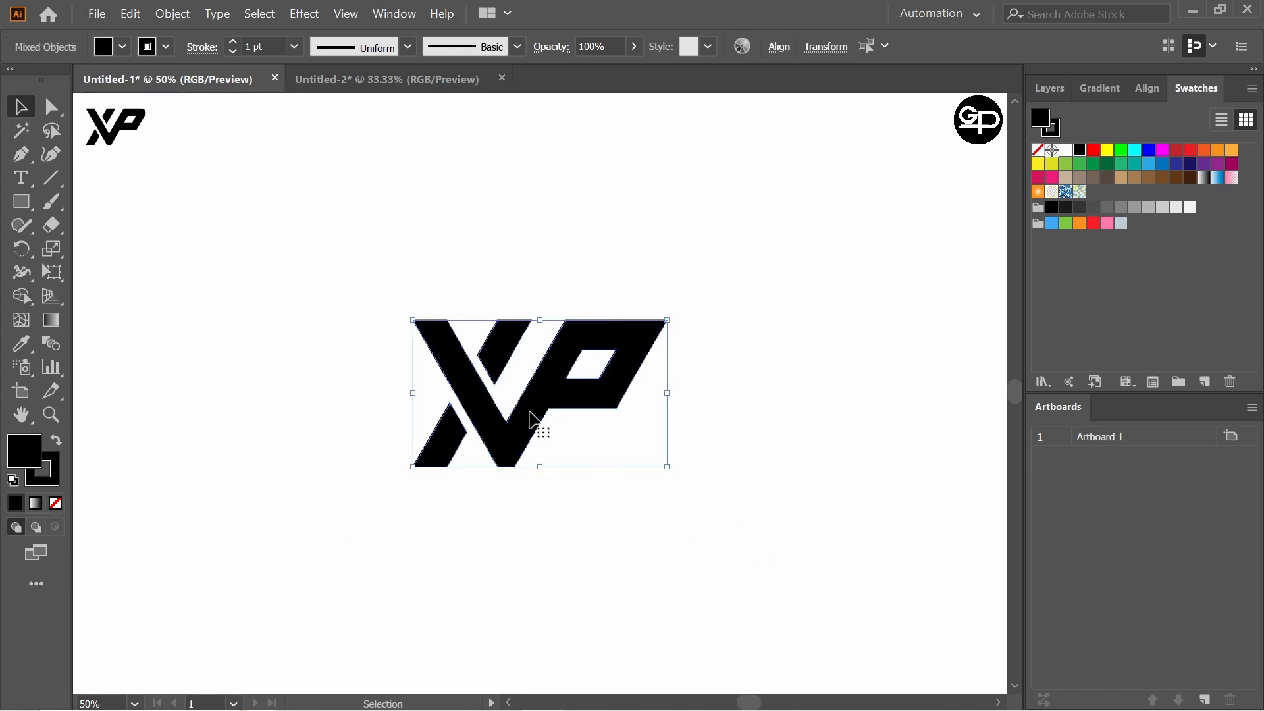
- Enlarge the pasted XP logo proportionally to nearly twice its size and place it near the middle of the canvas
left_click_drag(533, 419, 541, 405)
left_click_drag(676, 453, 792, 576)
left_click_drag(630, 395, 640, 396)
left_click(879, 366)
- Select all the logo shapes and set their stroke to none
left_click_drag(304, 176, 842, 599)
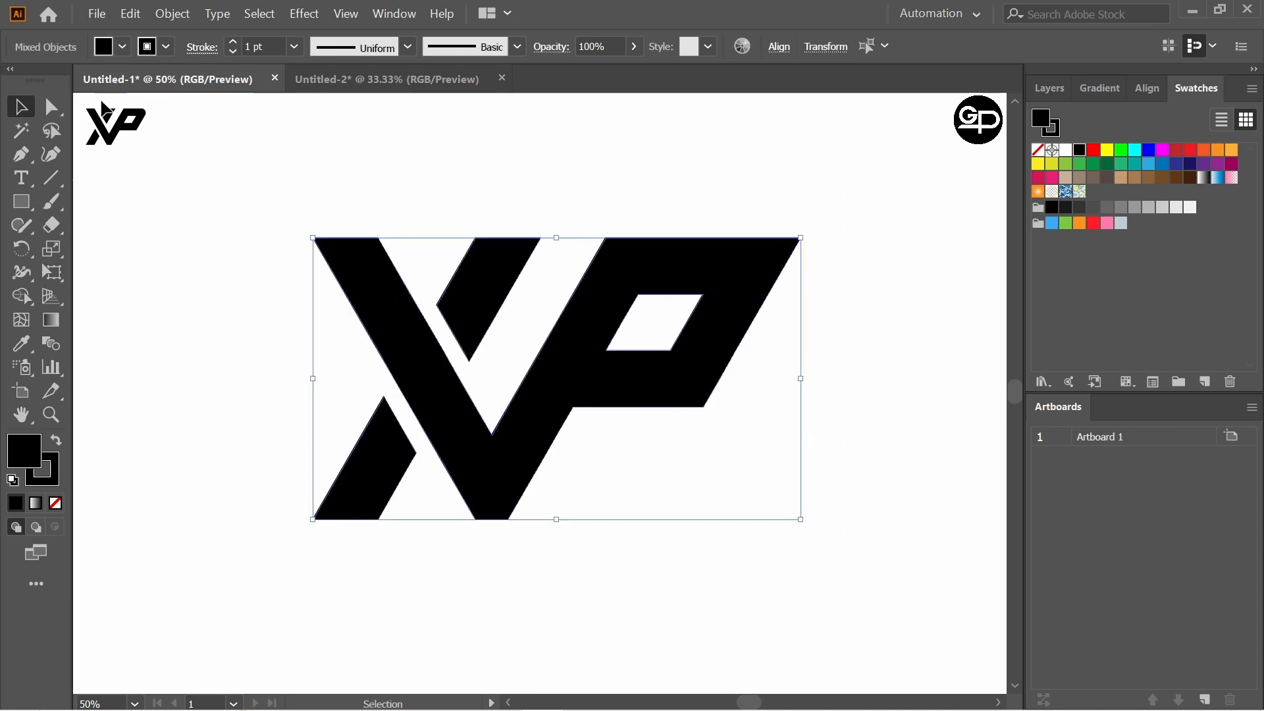
left_click(166, 46)
left_click(13, 80)
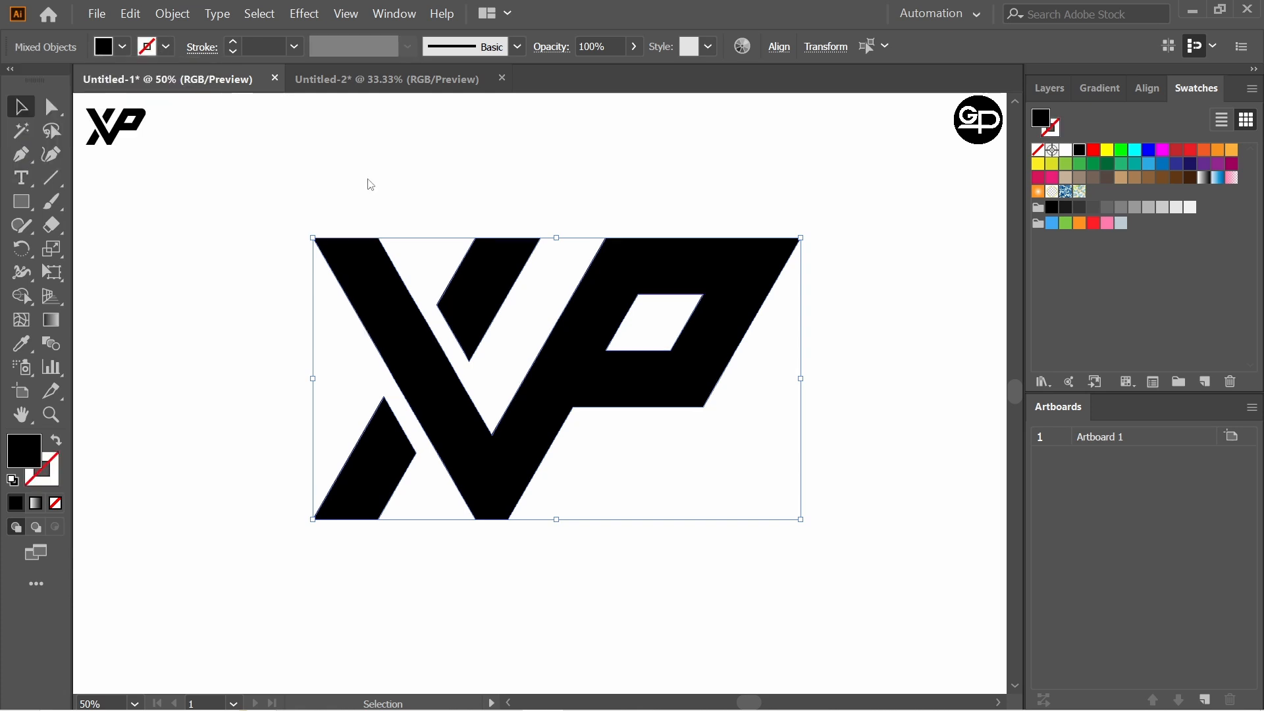
left_click(362, 187)
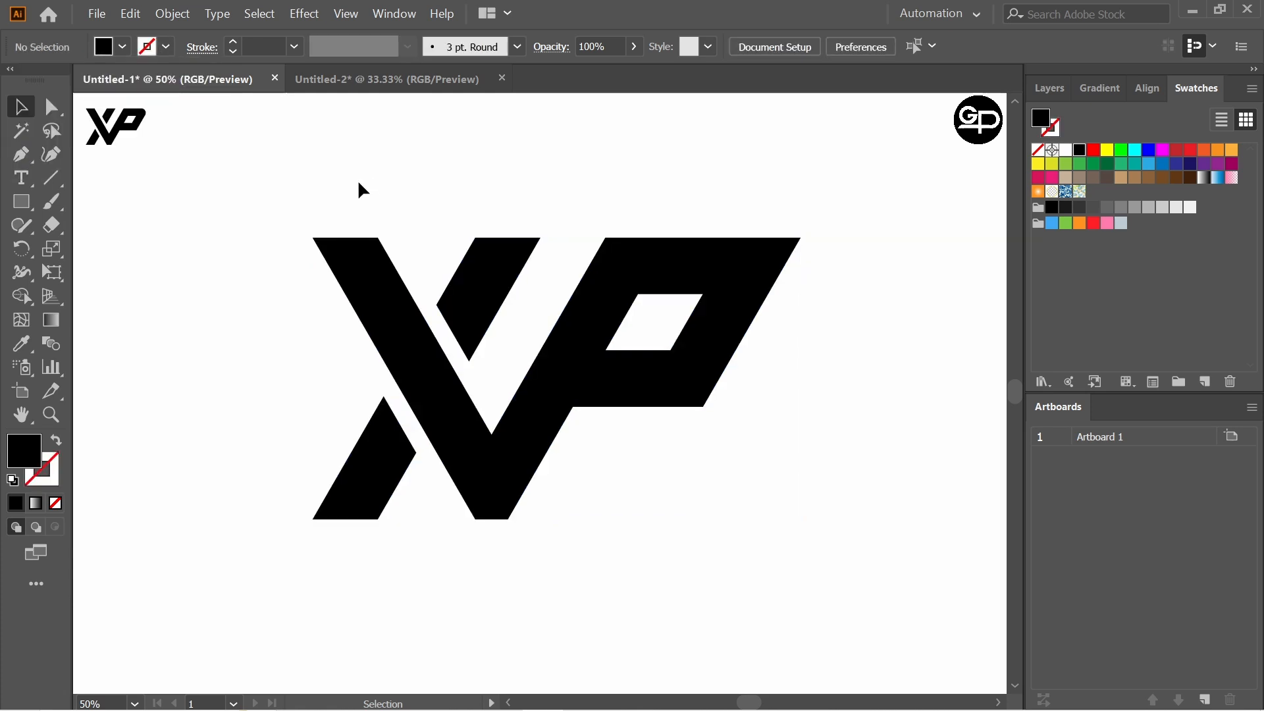
- Round the P's outer upper right corner into a large smooth curve, leaving its other corners sharp
left_click(52, 107)
left_click_drag(743, 217, 835, 298)
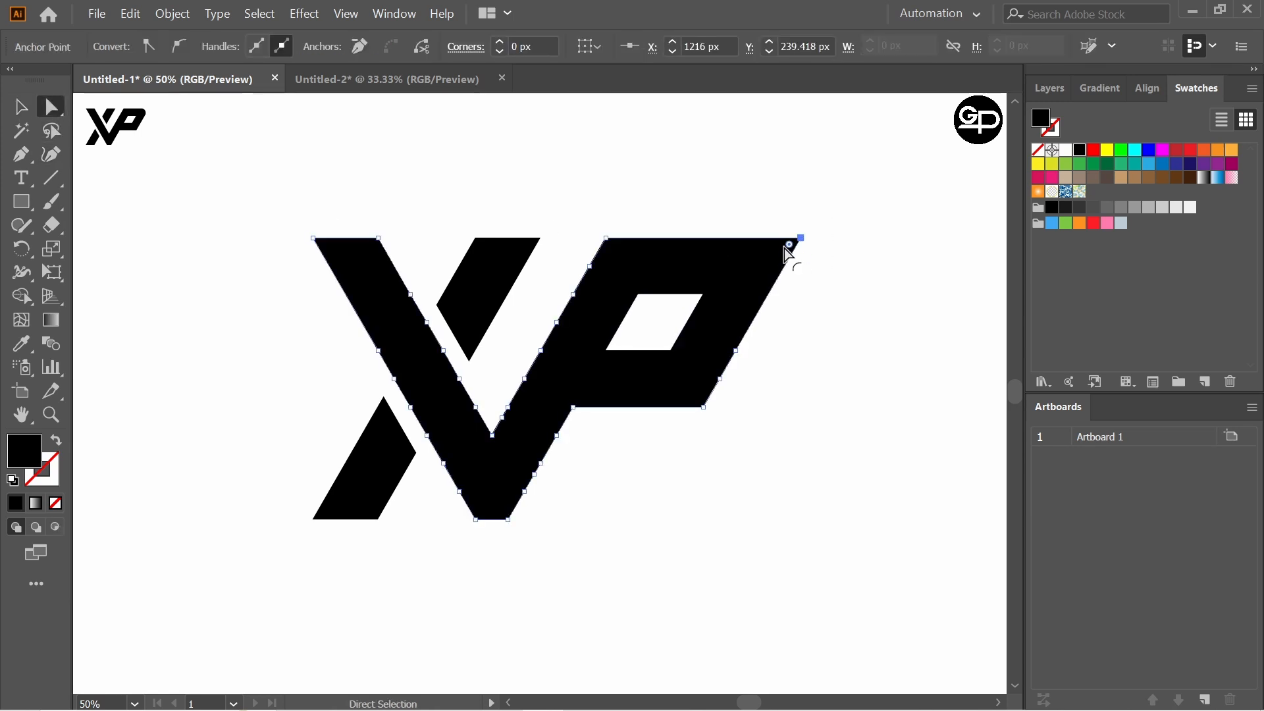
left_click_drag(793, 248, 734, 276)
left_click(290, 191)
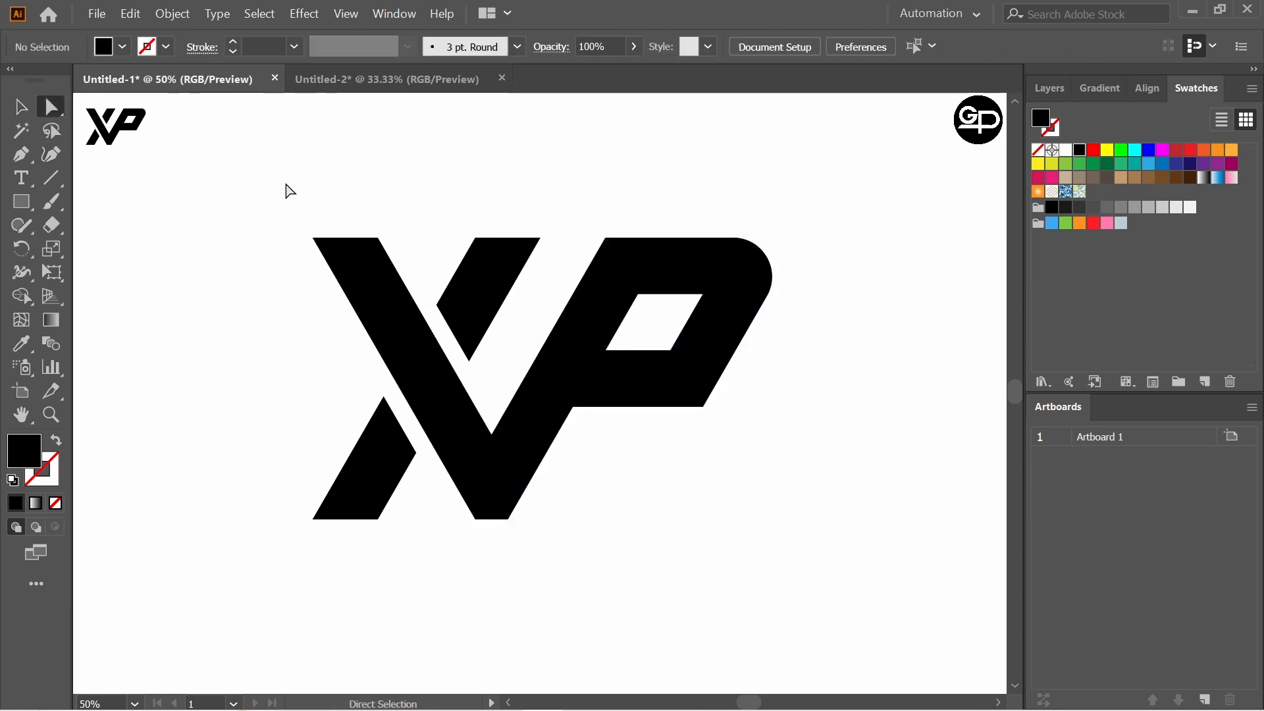
- Select all the XP logo shapes, group them into one object and deselect it
left_click(31, 110)
left_click_drag(304, 182, 918, 529)
key("a")
key("ctrl+g")
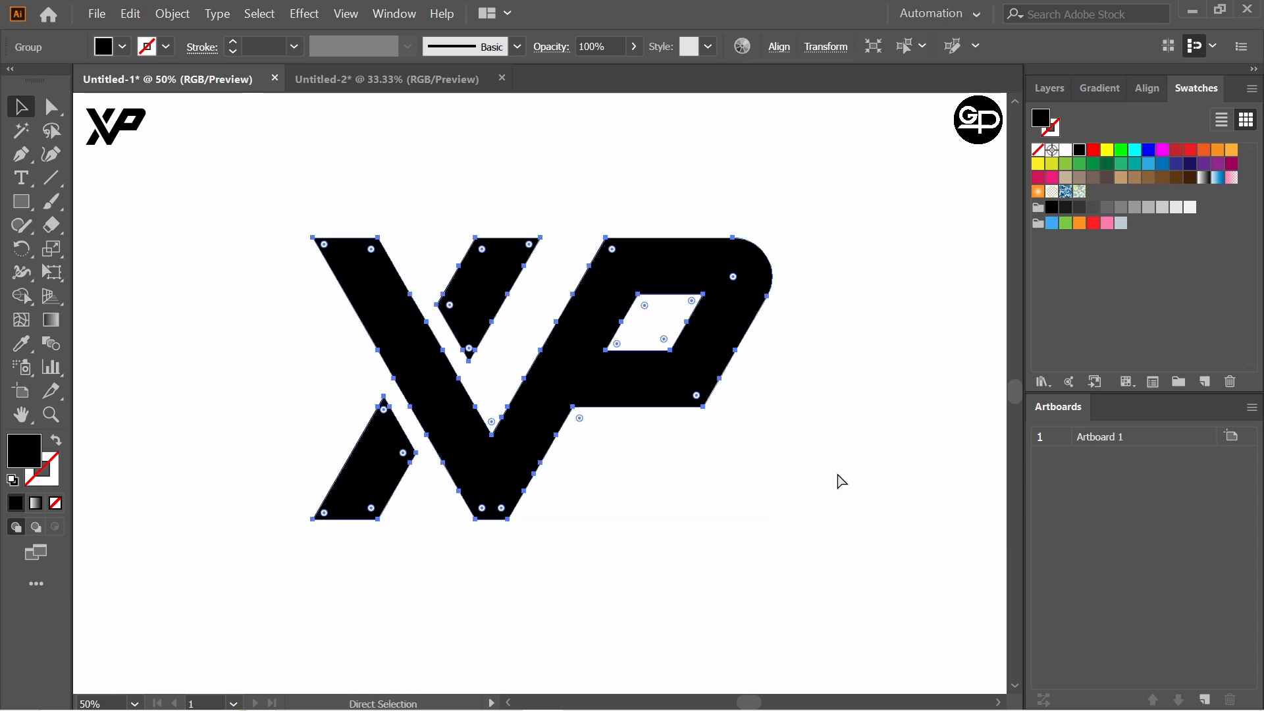
key("v")
left_click(767, 441)
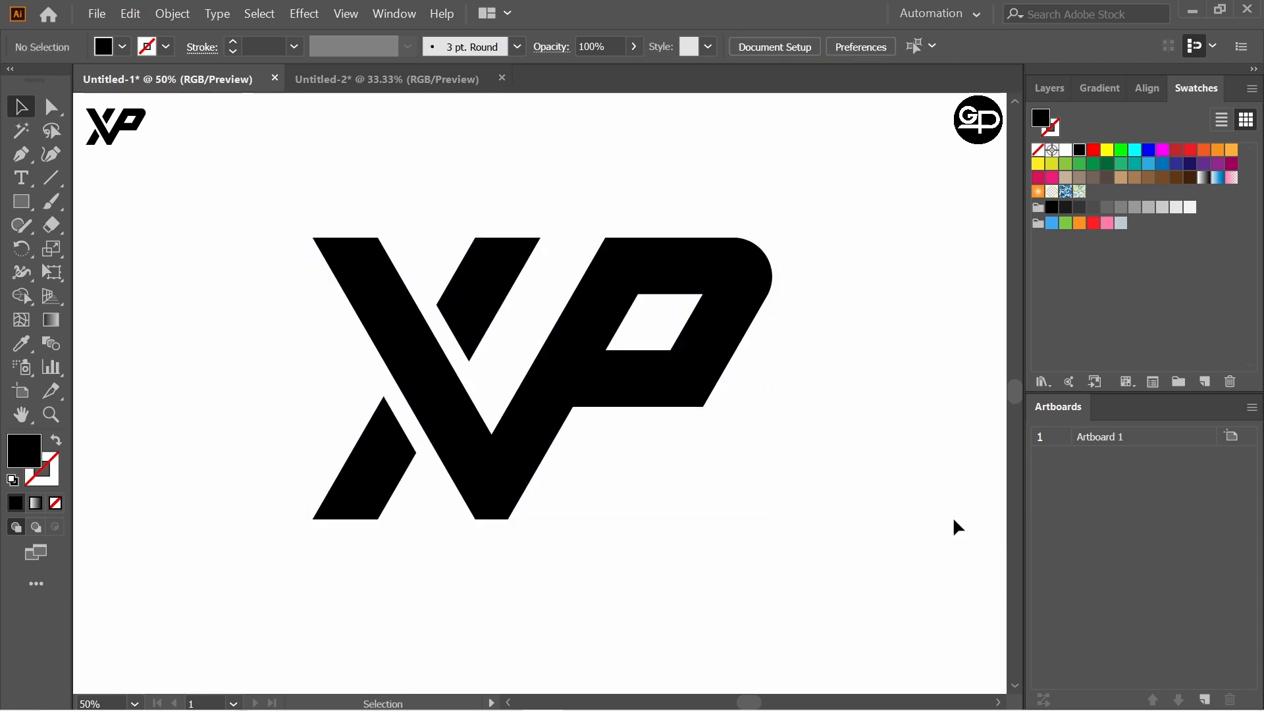